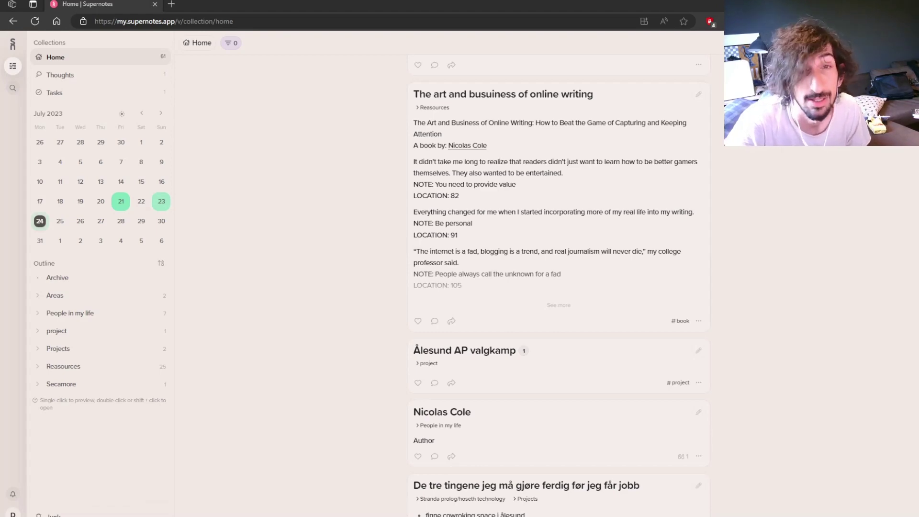
scroll(559, 287, up, 4)
scroll(559, 288, down, 4)
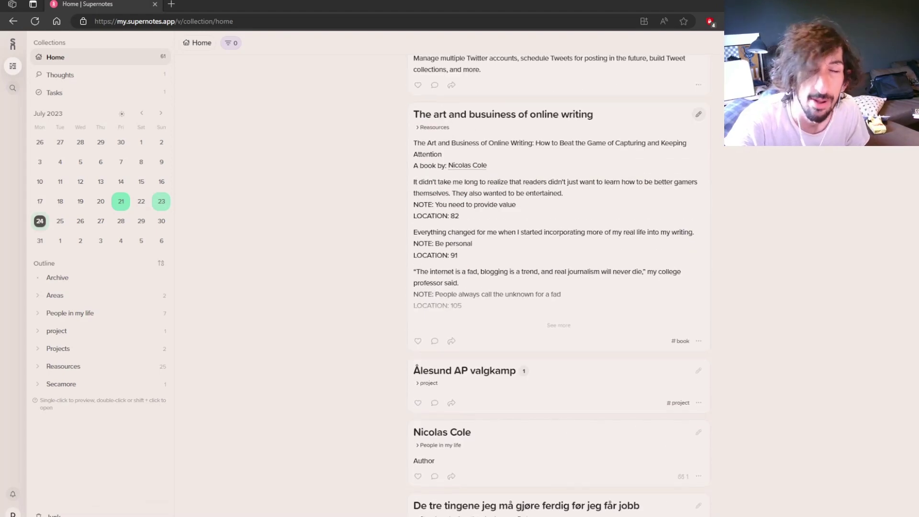
scroll(558, 287, up, 1)
click(231, 43)
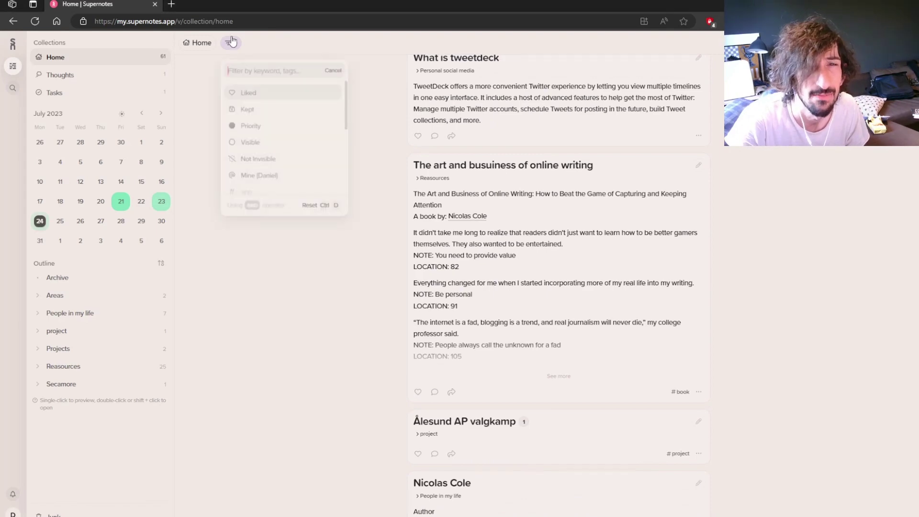
- Display the Home collection's cards in the Broadsheet view
click(198, 43)
mouse_move(260, 75)
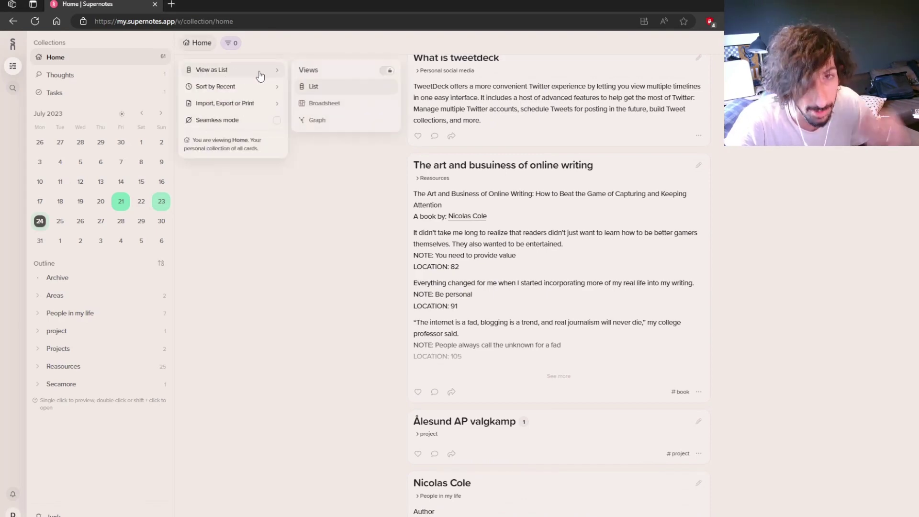
click(344, 102)
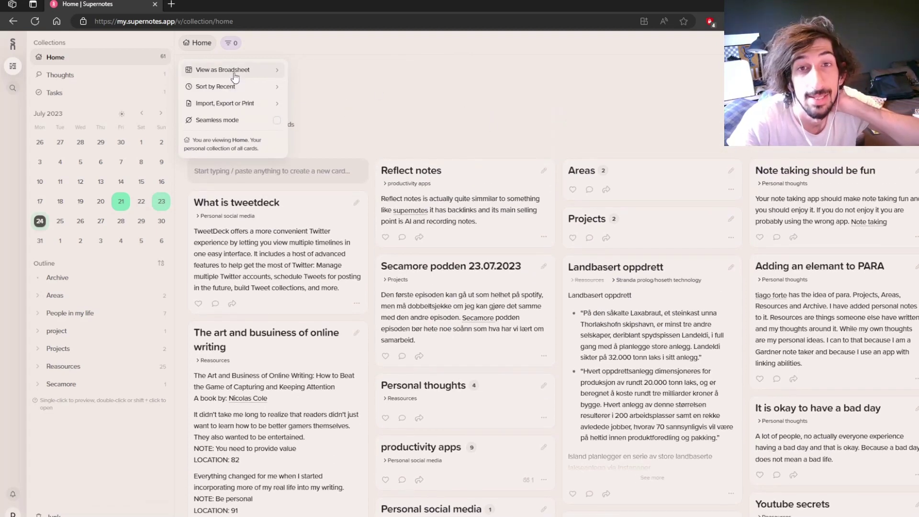
- Display the Home collection's cards in the Graph view
mouse_move(240, 69)
click(349, 121)
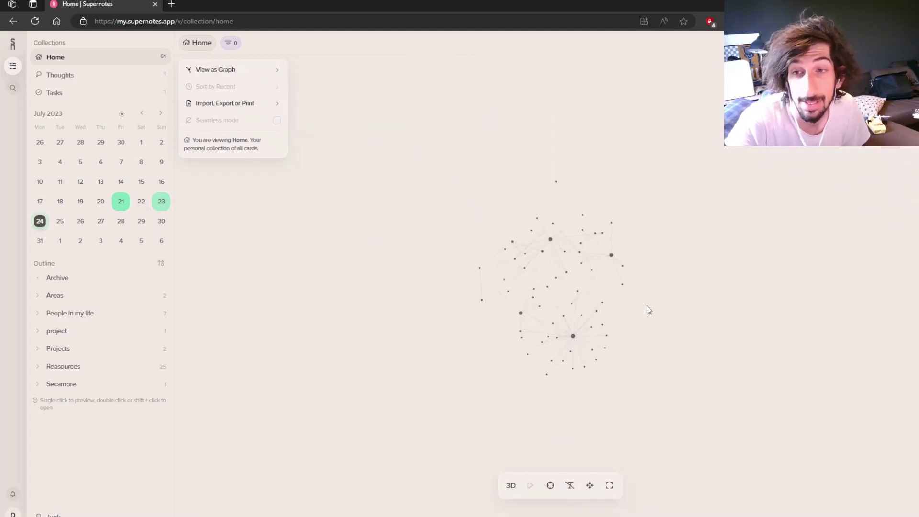
click(651, 330)
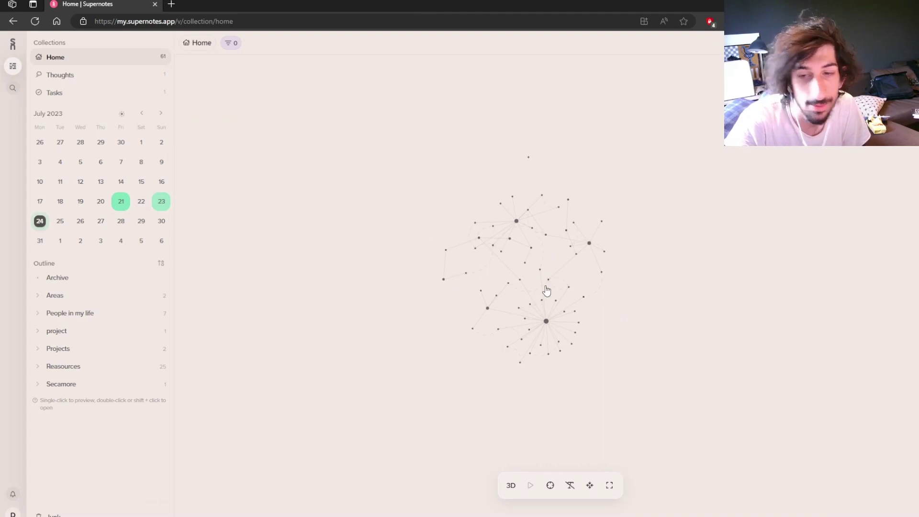
- Show the card graph in 3D with its animation playing, and return it to 2D
click(510, 485)
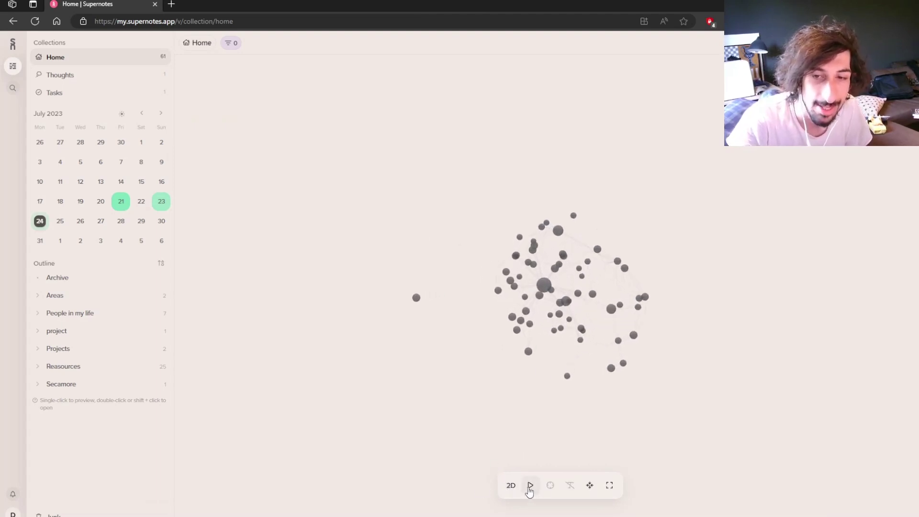
click(531, 486)
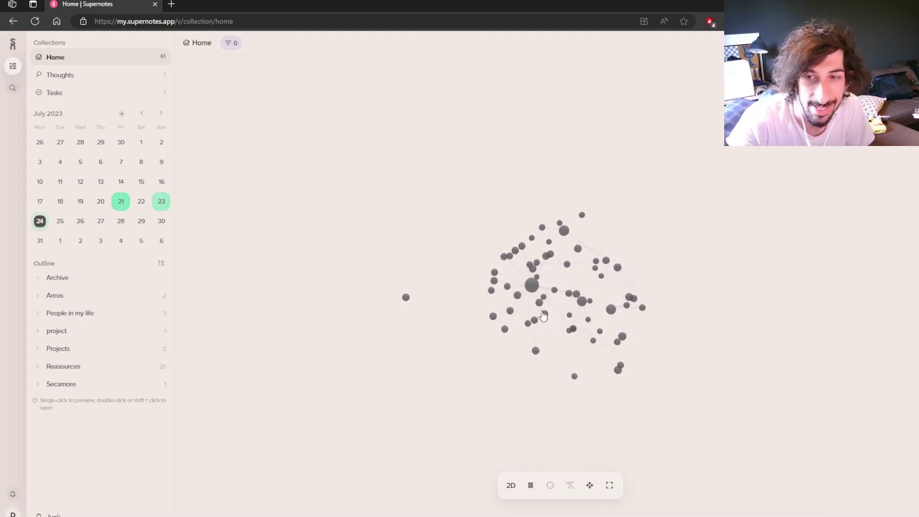
click(512, 485)
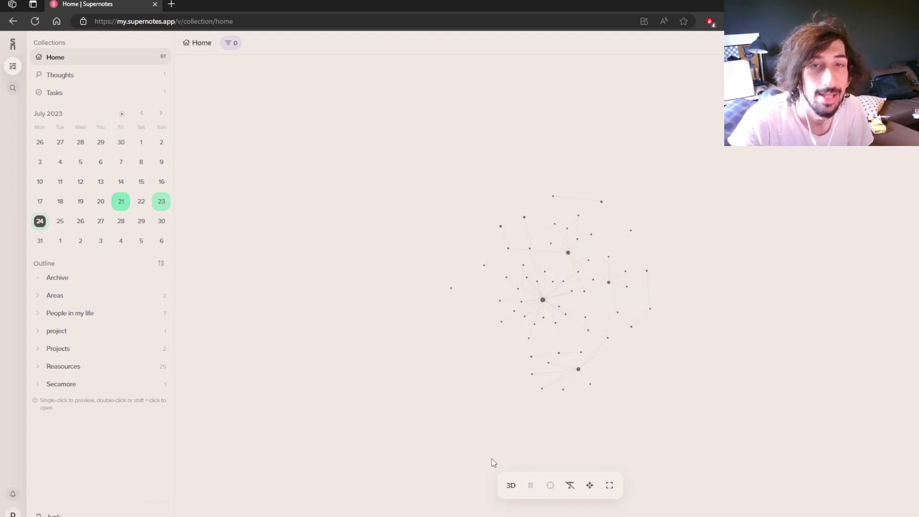
- Switch the Home collection back to the List view
click(191, 41)
mouse_move(211, 68)
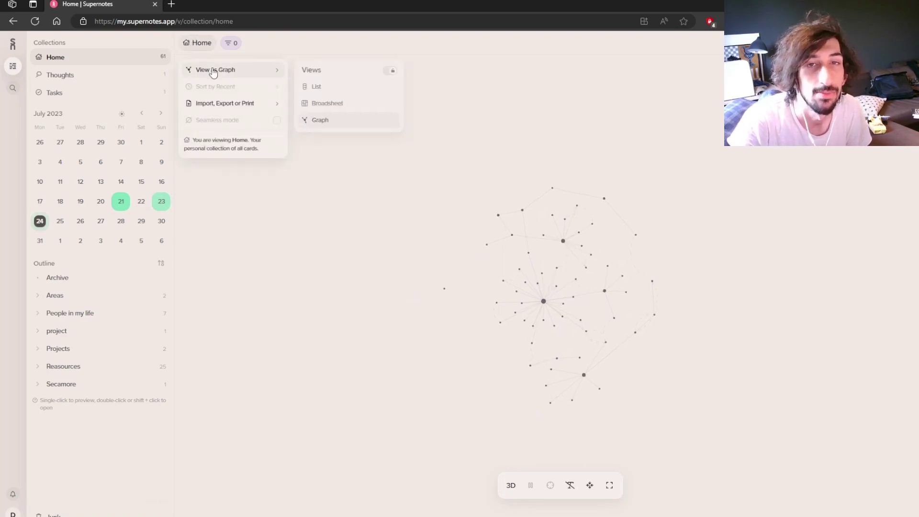
click(329, 91)
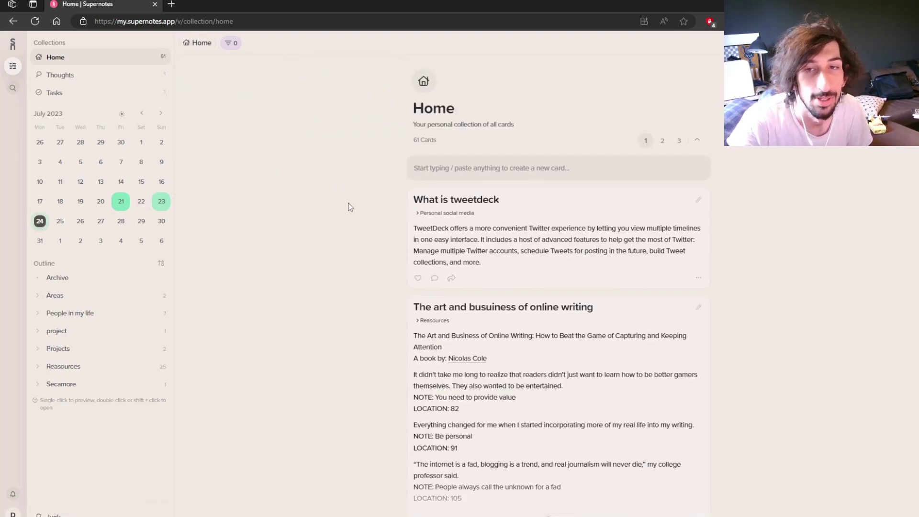
- Open the card "The art and busuiness of online writing" in edit mode, examine its text and close it
scroll(433, 329, down, 3)
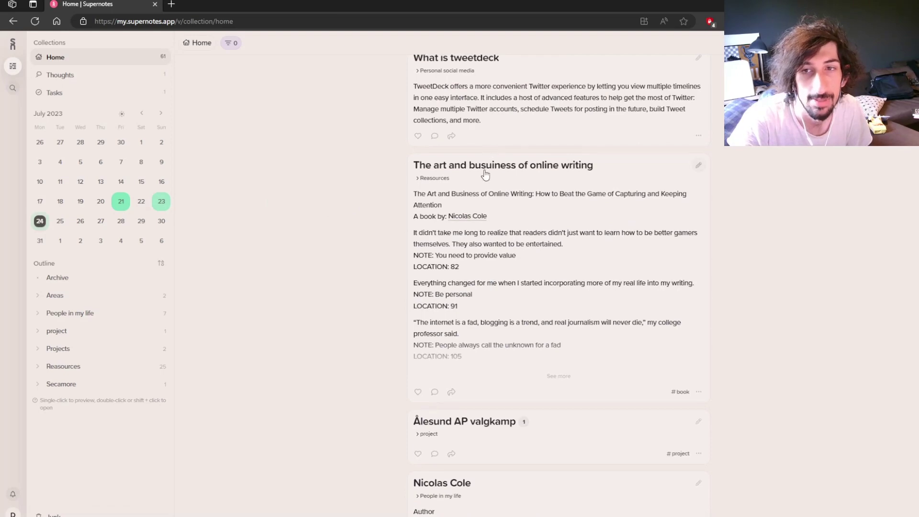
click(470, 170)
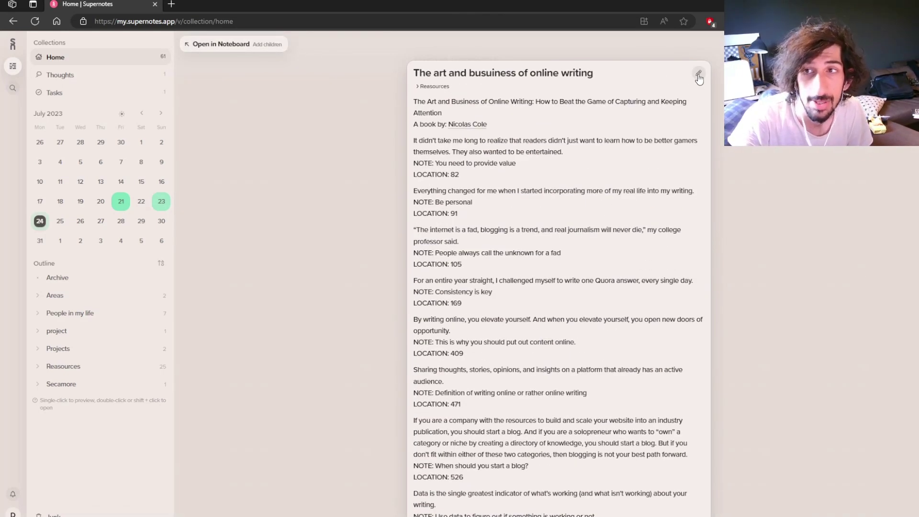
click(698, 72)
click(699, 73)
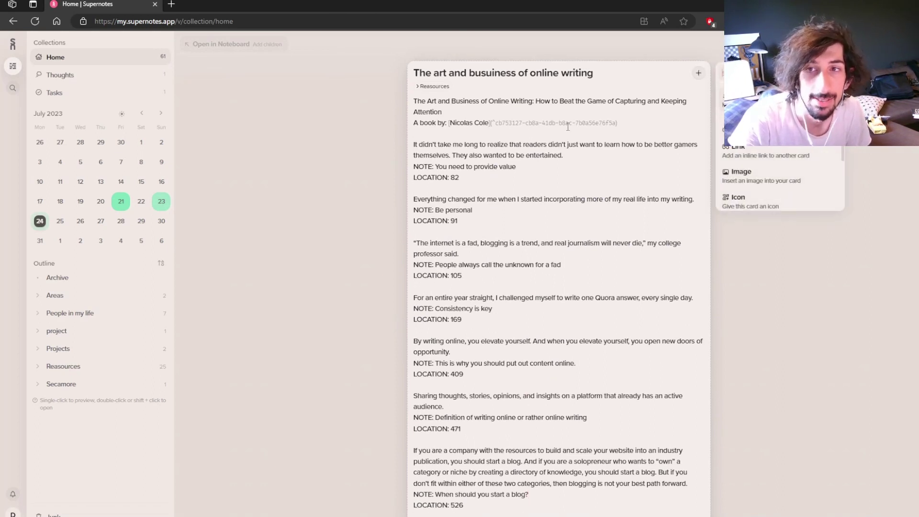
click(540, 131)
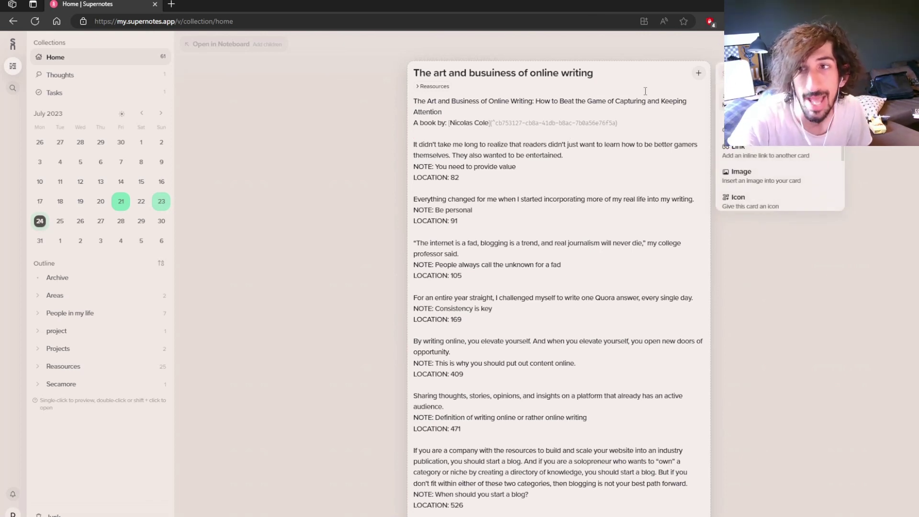
double_click(651, 179)
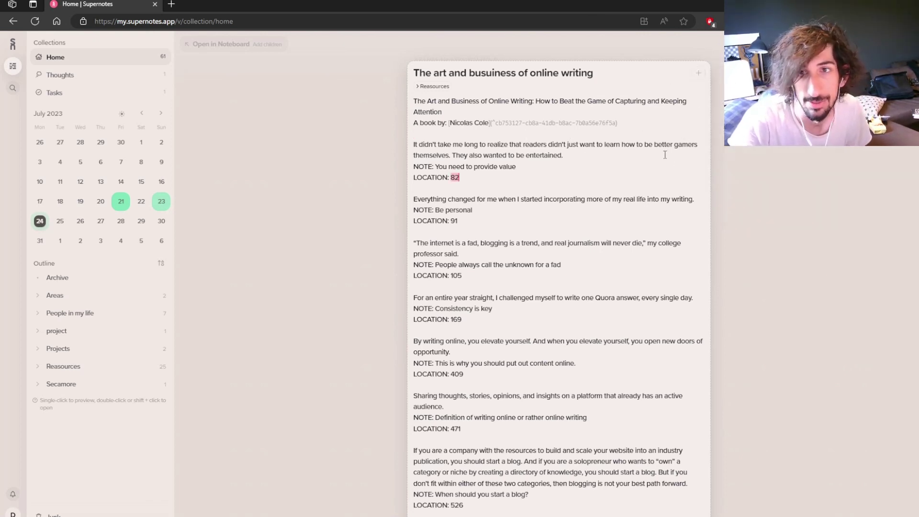
click(526, 184)
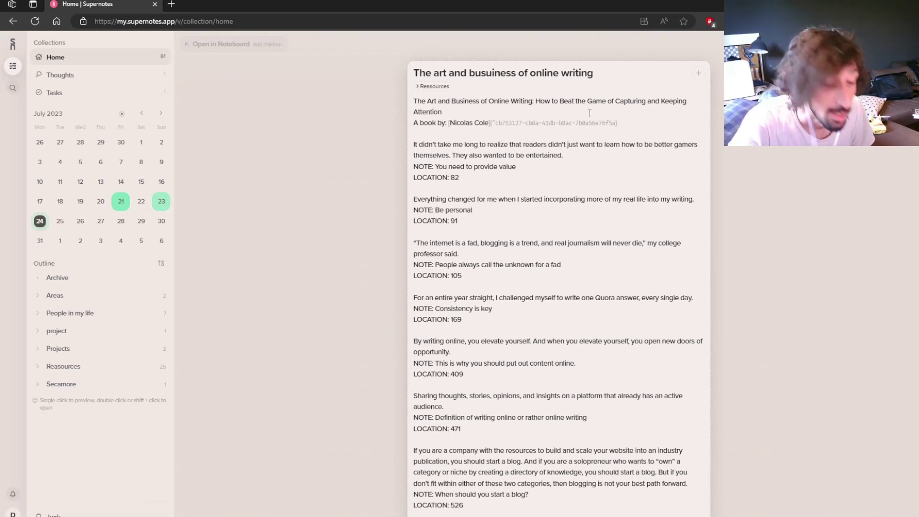
click(297, 117)
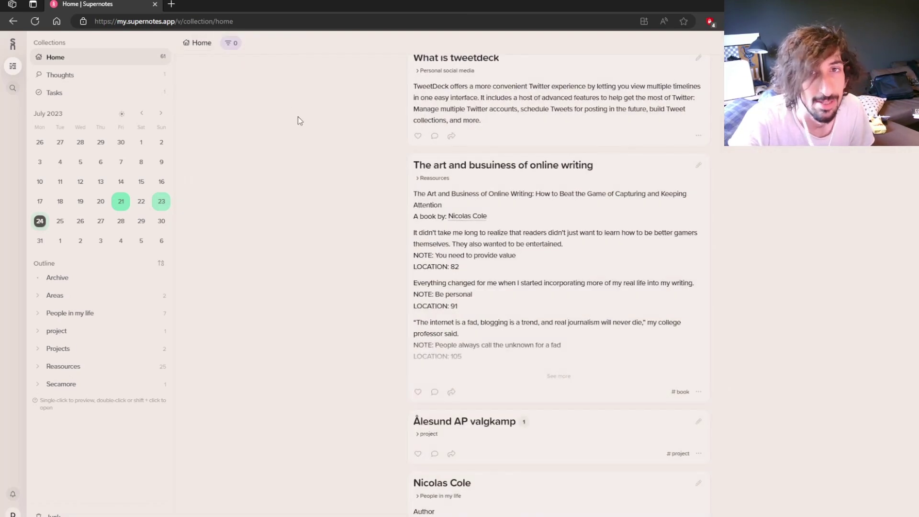
- Filter the Home collection's cards by the "app" tag
click(234, 48)
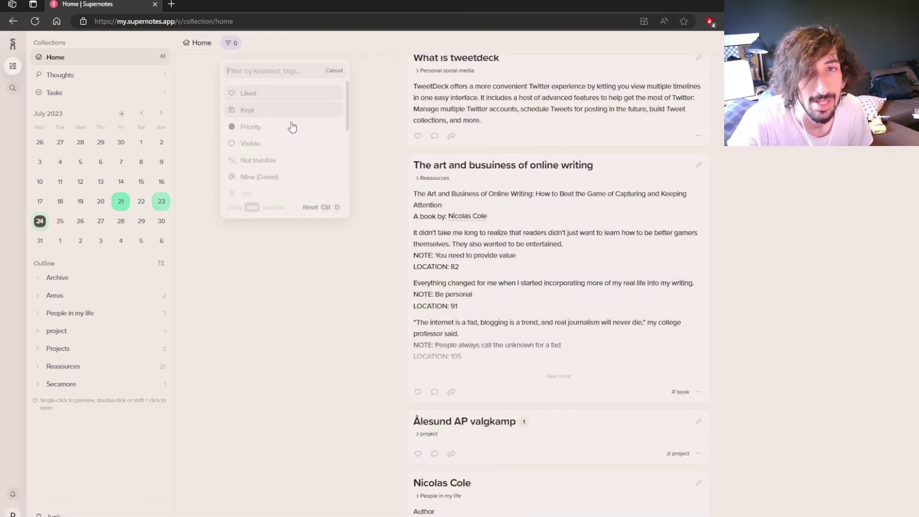
scroll(268, 149, down, 2)
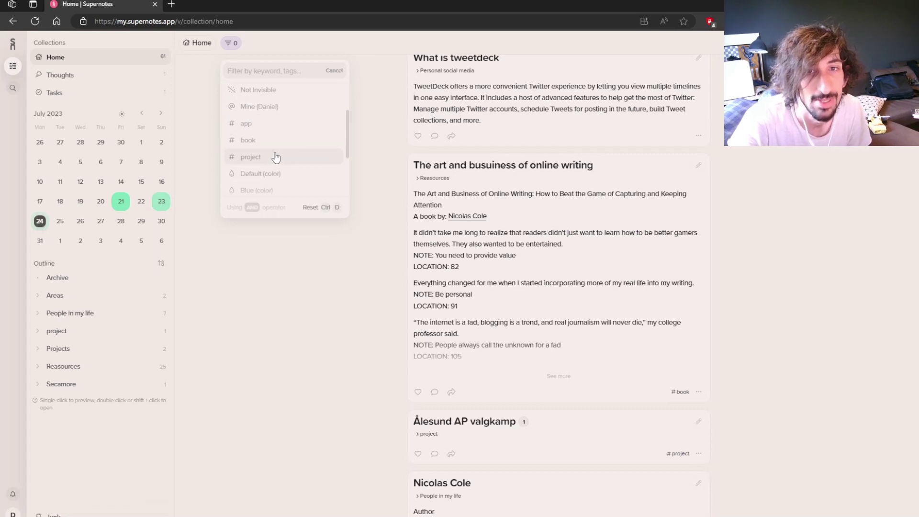
scroll(276, 158, down, 1)
scroll(274, 152, up, 1)
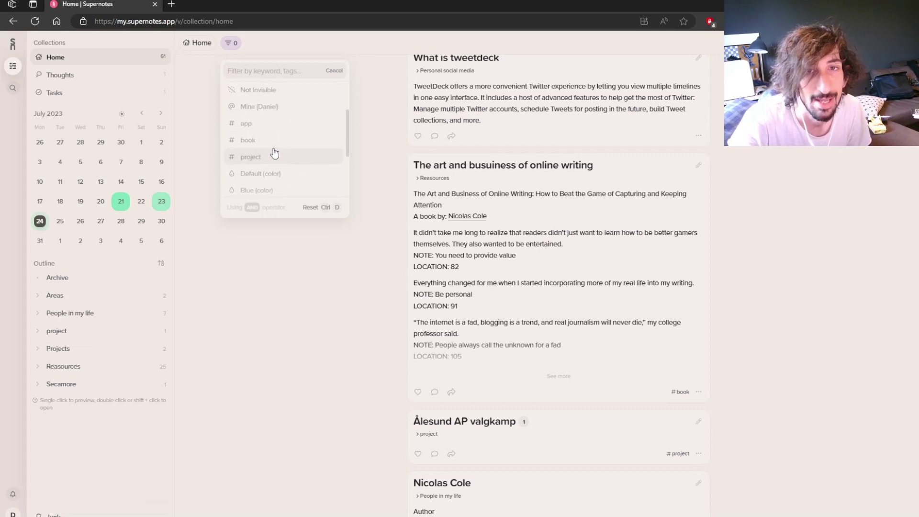
click(270, 124)
click(352, 94)
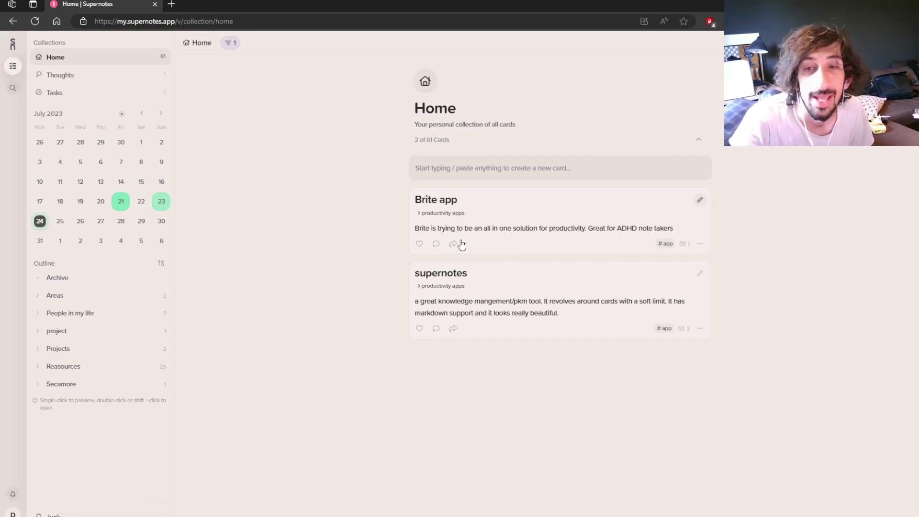
- Remove the "app" tag filter from the Home collection
click(229, 44)
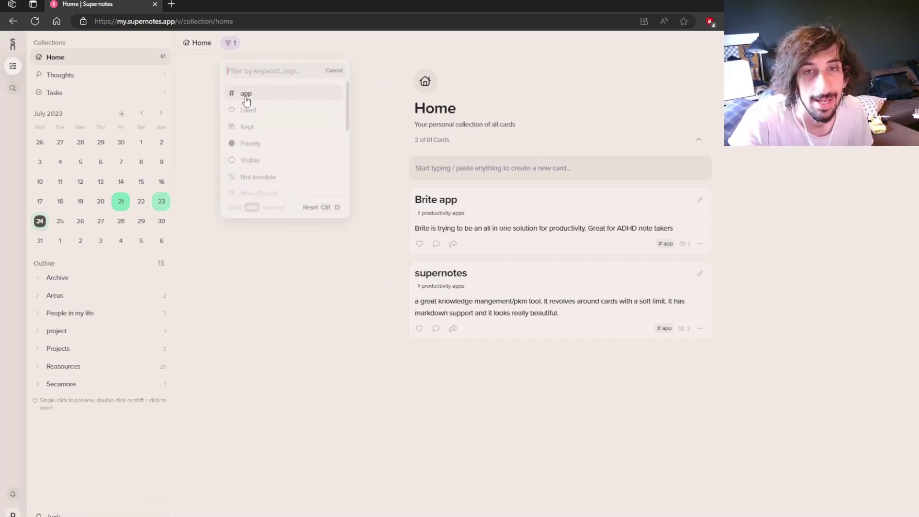
click(252, 94)
click(380, 199)
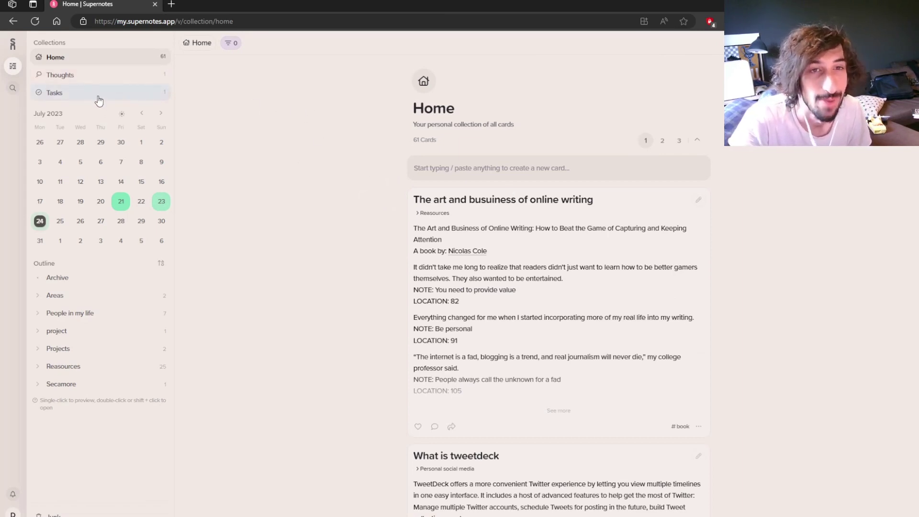
- View the Thoughts collection, and return to Home to browse its cards
click(88, 78)
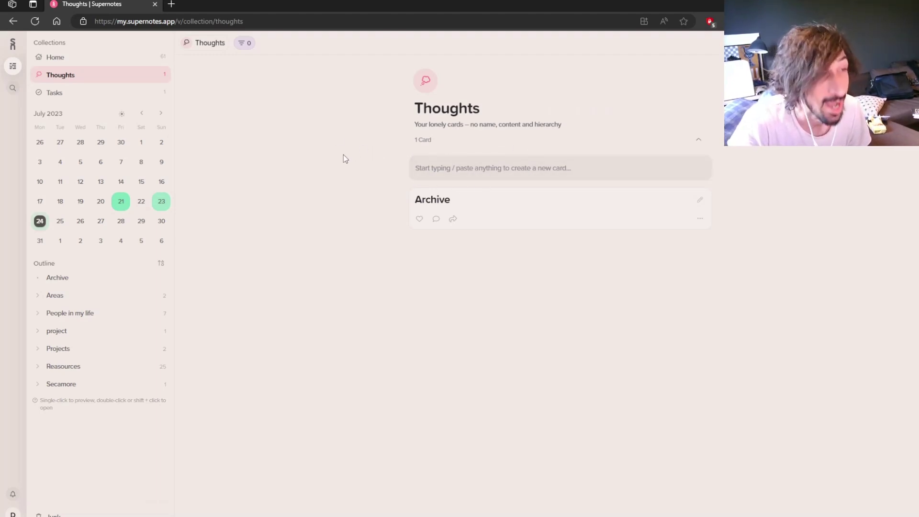
click(106, 57)
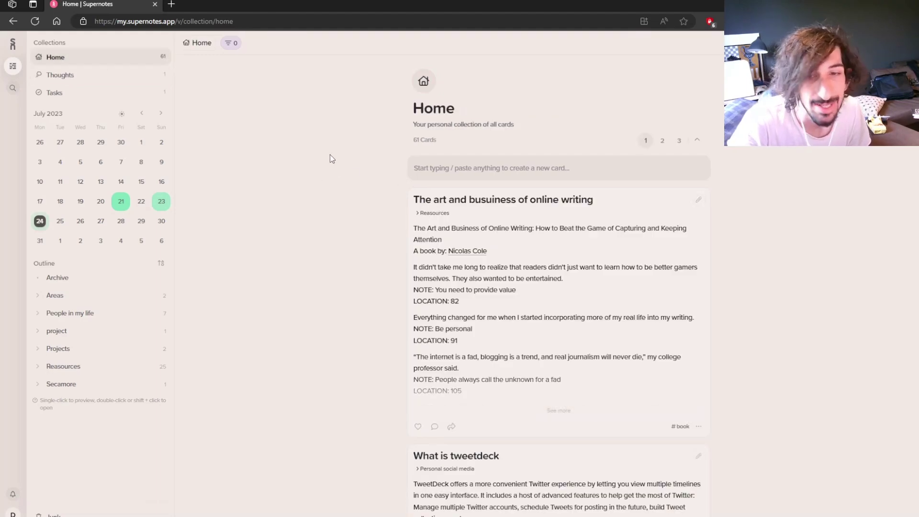
scroll(340, 161, down, 7)
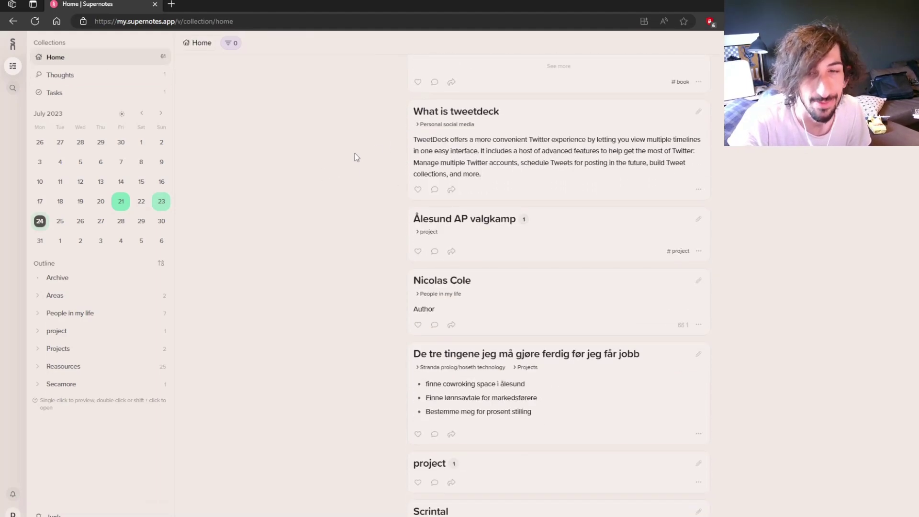
scroll(334, 185, down, 7)
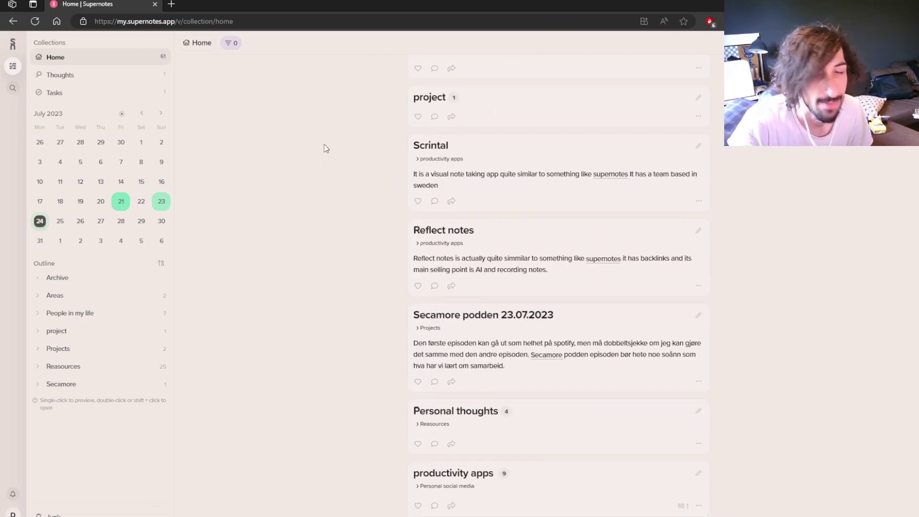
scroll(340, 148, down, 4)
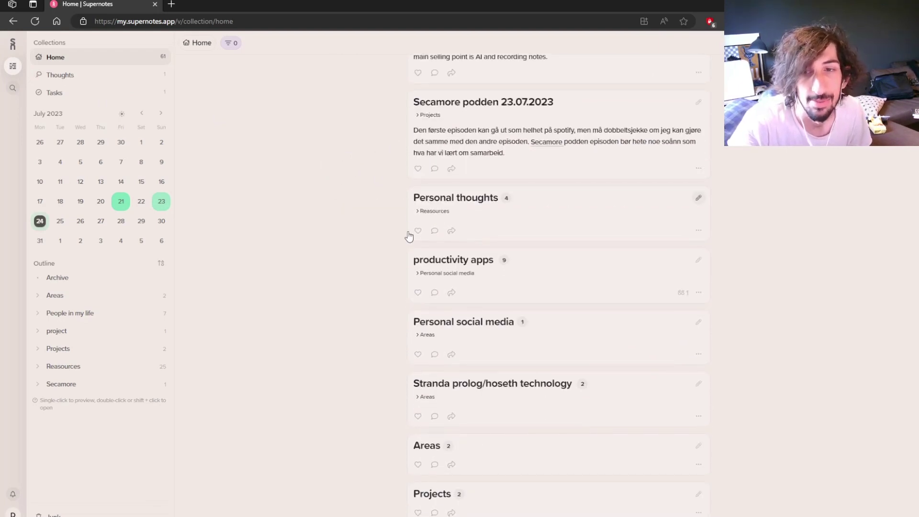
- Open the parent card "Reasources" of the online writing card and remove its "Not Archived in Parent" filter
scroll(447, 224, up, 17)
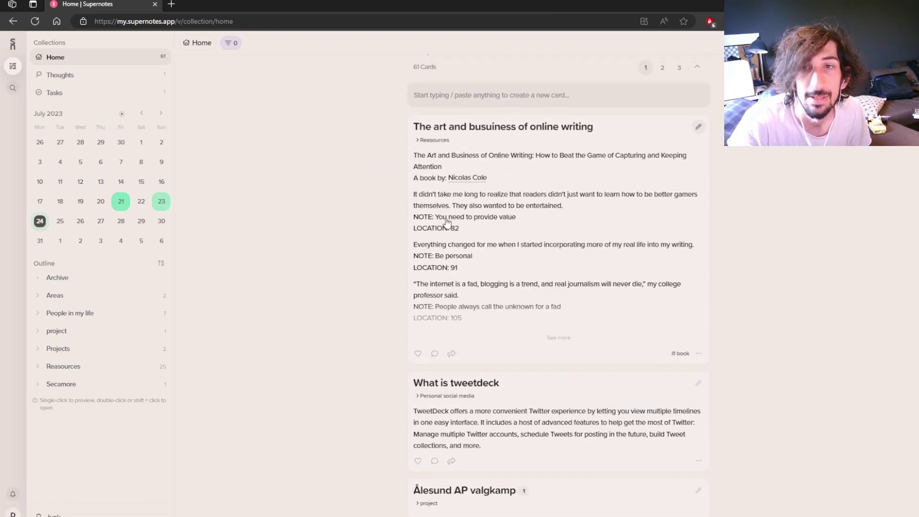
scroll(447, 221, up, 2)
click(436, 212)
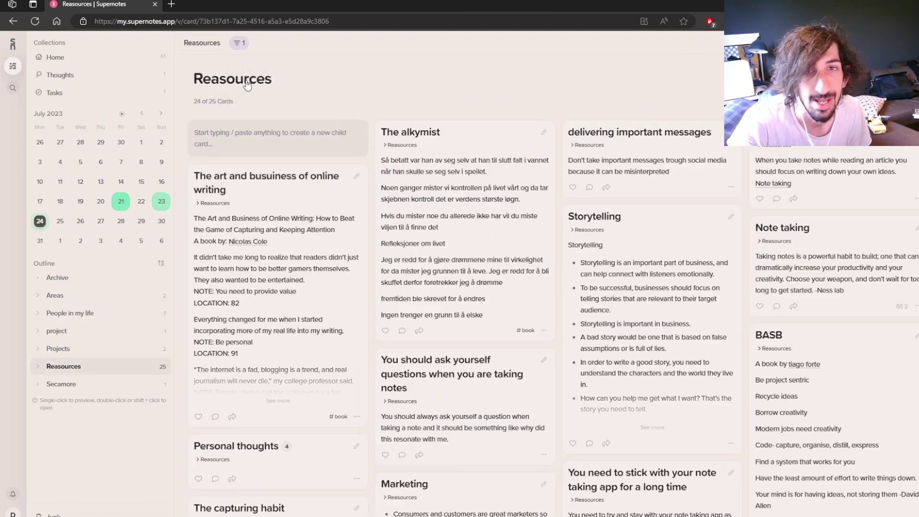
click(239, 47)
click(256, 96)
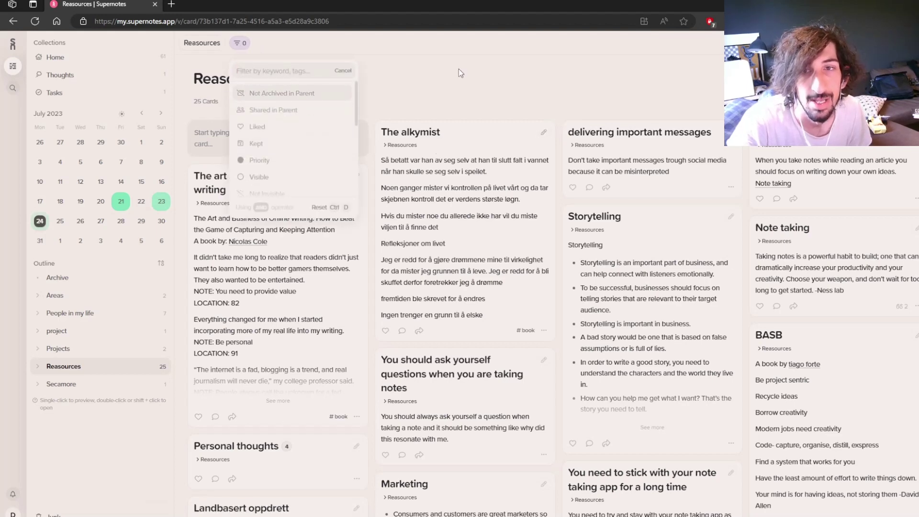
click(446, 80)
scroll(421, 82, down, 2)
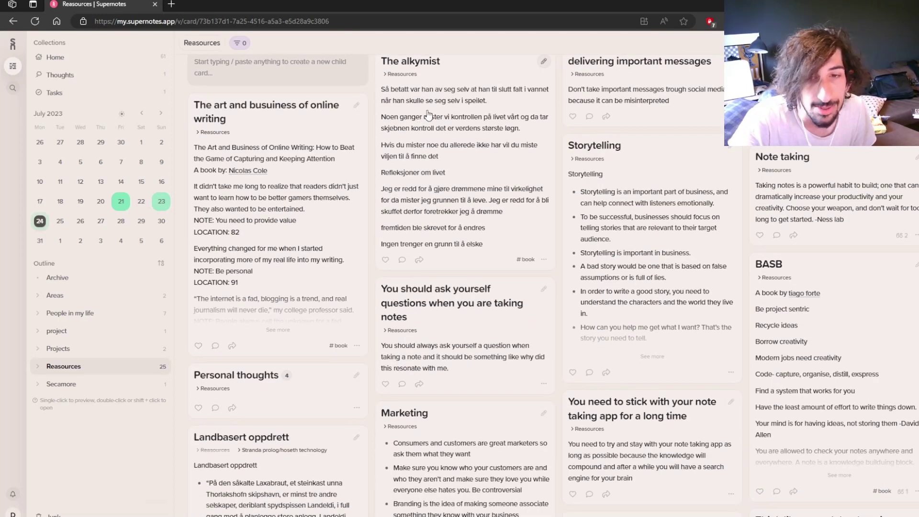
scroll(477, 145, up, 2)
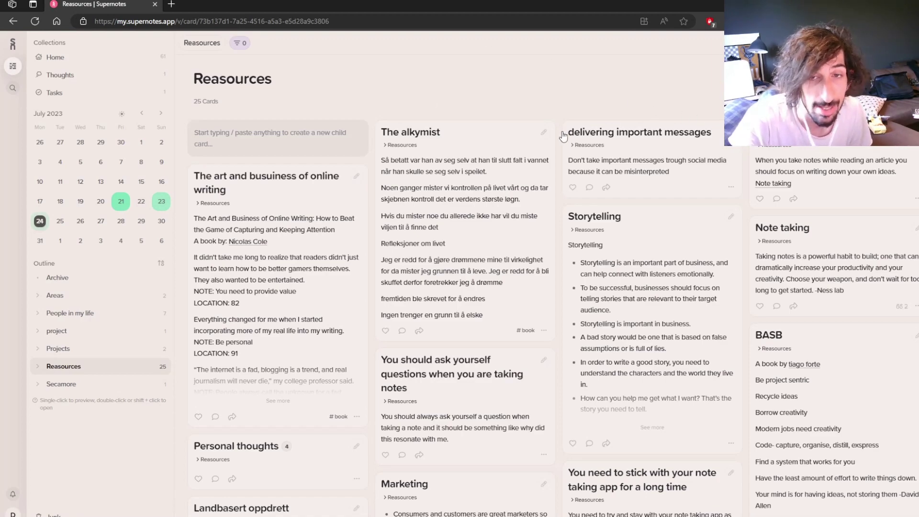
scroll(563, 136, down, 4)
scroll(551, 139, up, 4)
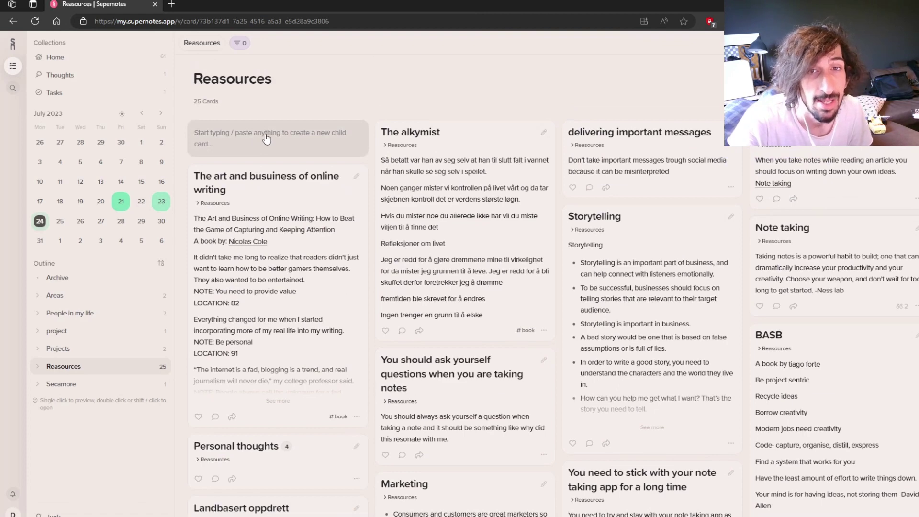
- Preview "The alkymist" card, open "The art and busuiness of online writing" card with its full text expanded, and return to Reasources
click(421, 139)
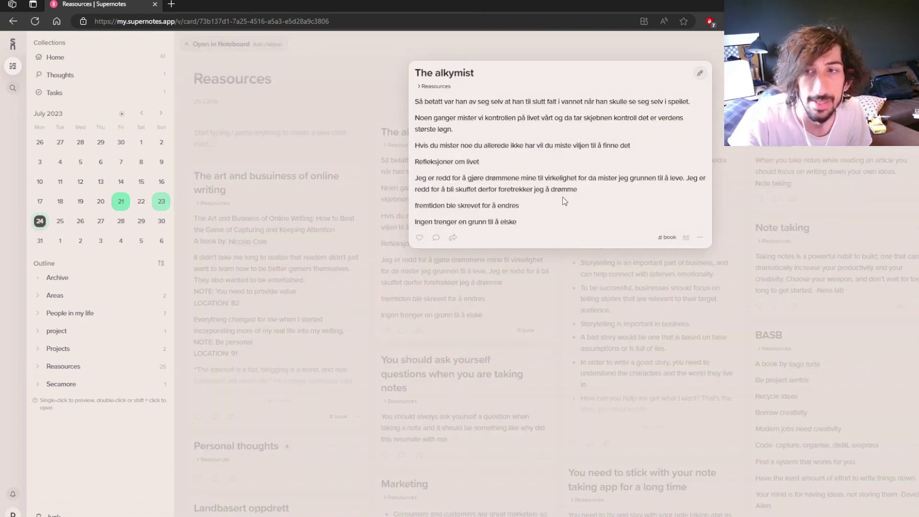
click(367, 204)
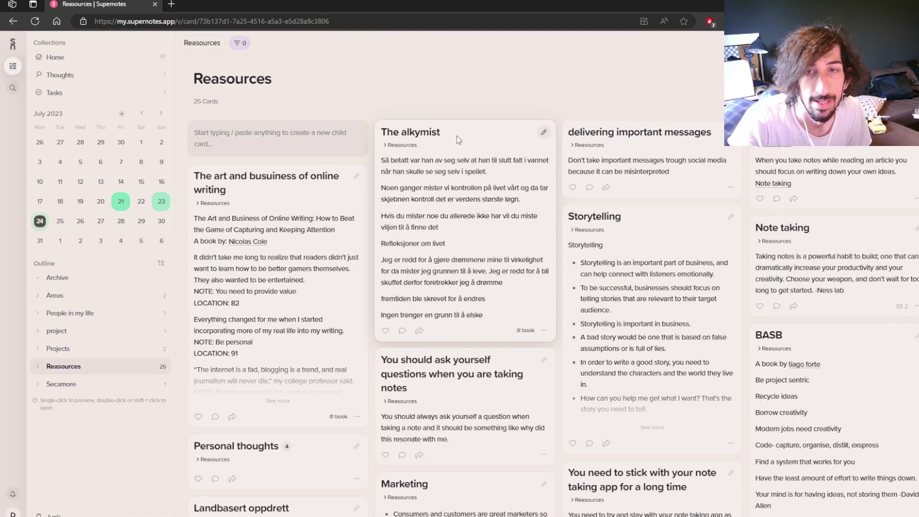
double_click(289, 178)
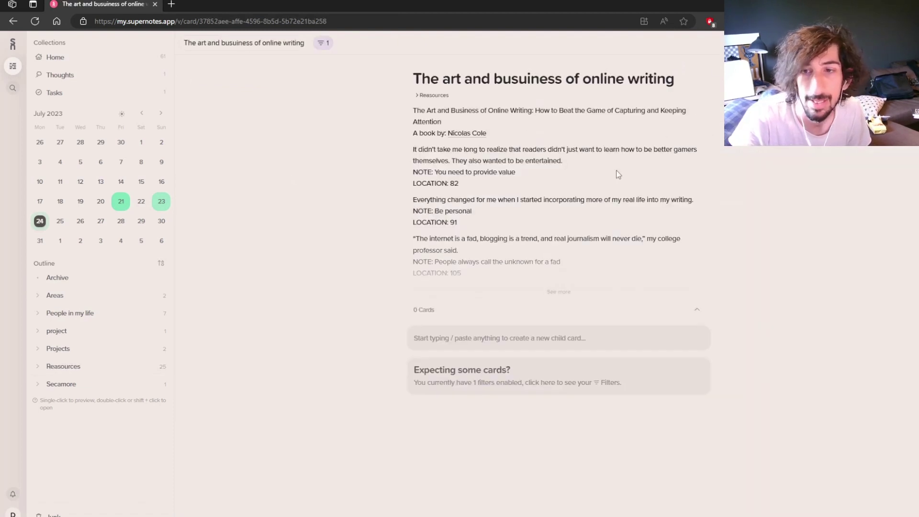
click(558, 292)
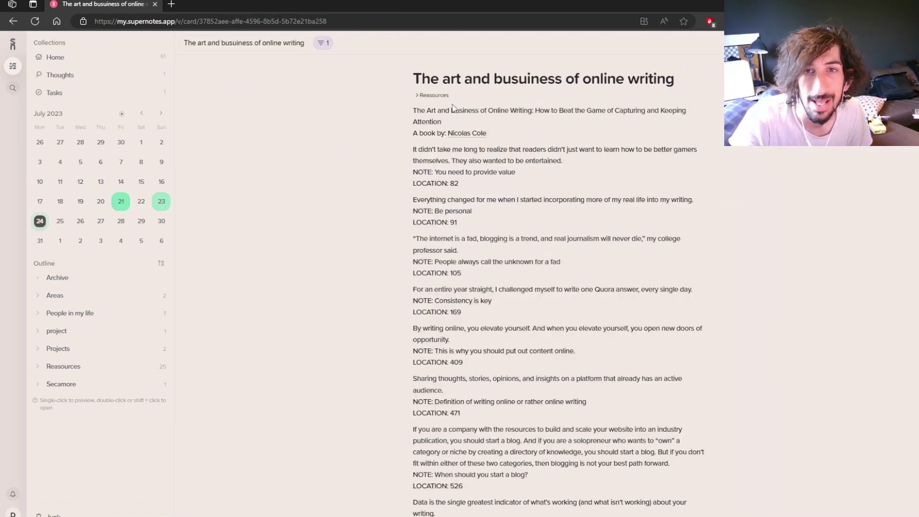
key(alt+Left)
- Open the online writing card for editing in place, look through its text down to the character limit, and finish editing
click(357, 176)
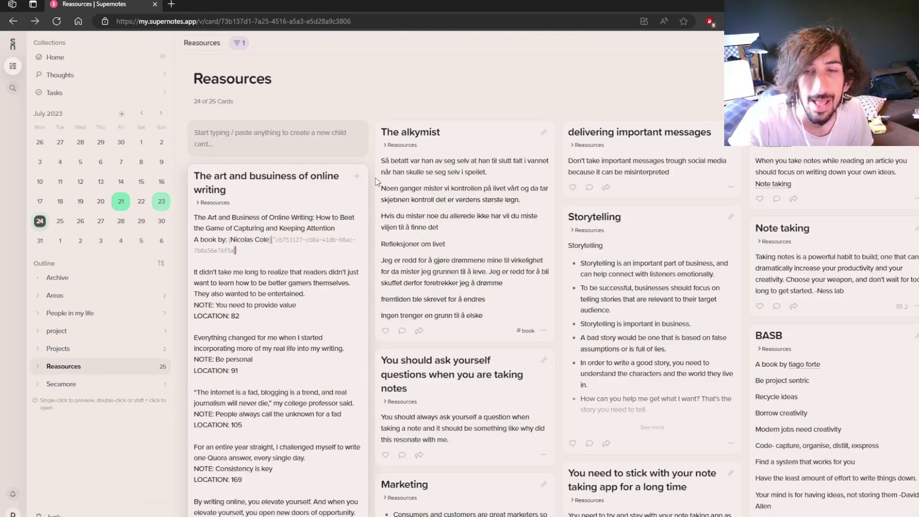
scroll(328, 223, down, 20)
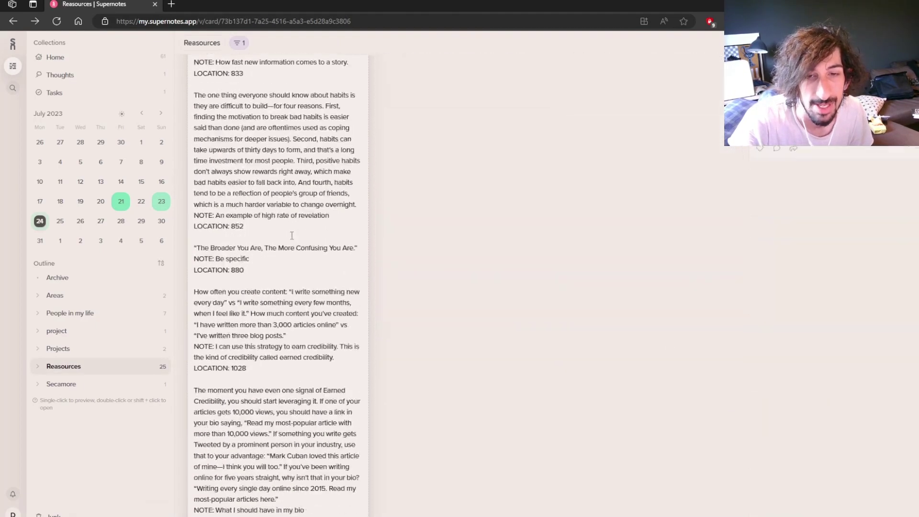
scroll(286, 249, down, 20)
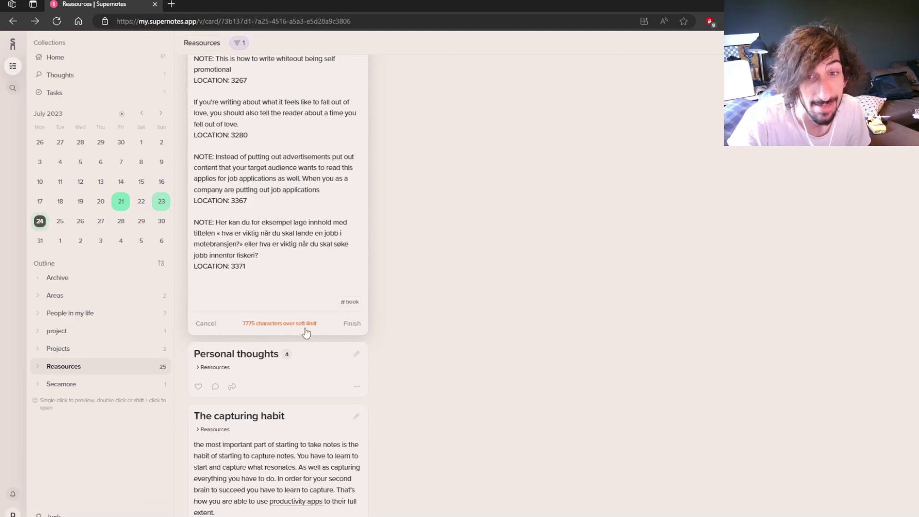
click(352, 323)
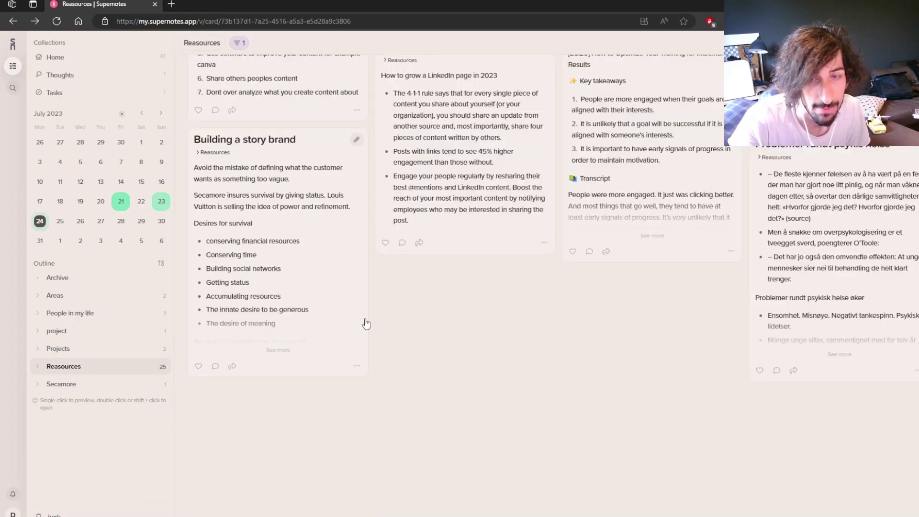
- Browse the child cards of Reasources down to the last ones and back to the start
scroll(429, 332, up, 5)
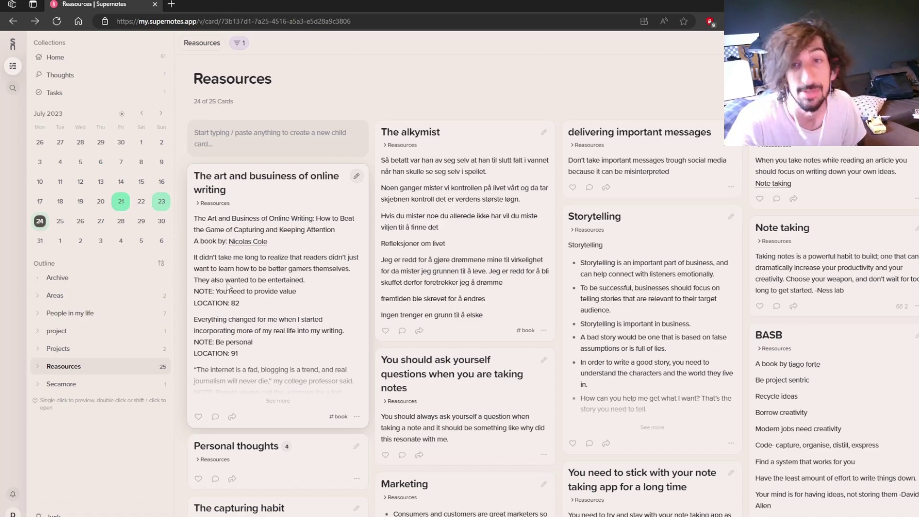
scroll(460, 266, down, 6)
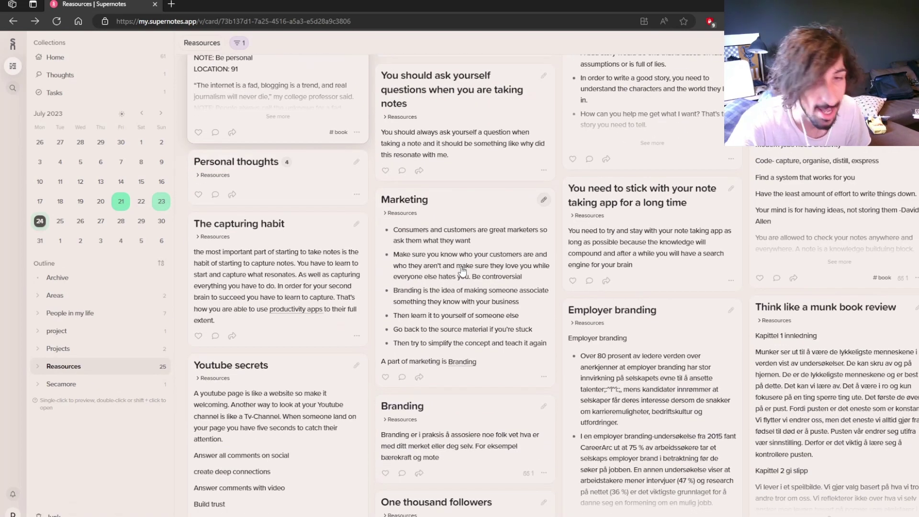
scroll(462, 271, down, 4)
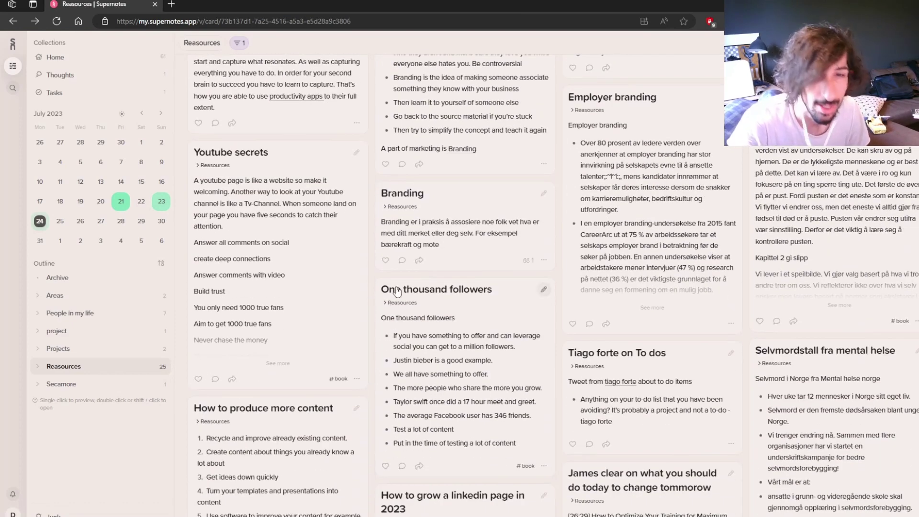
scroll(316, 309, down, 6)
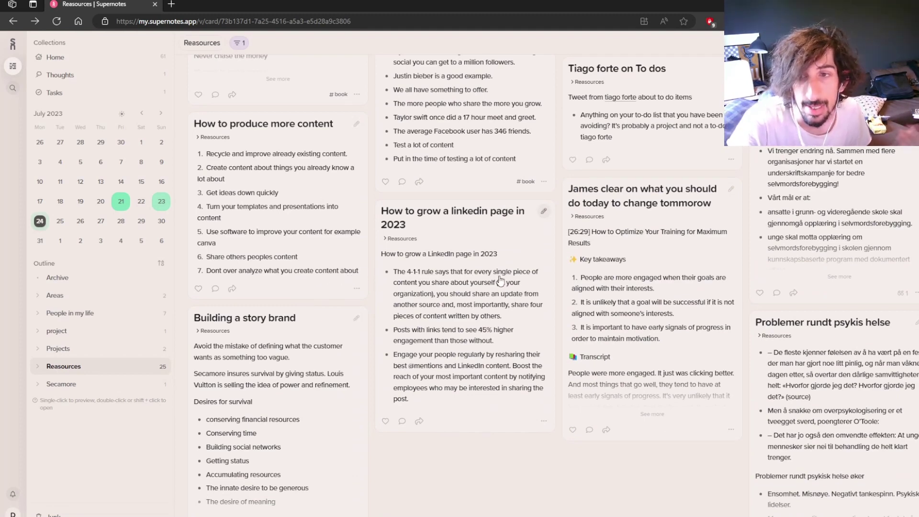
scroll(572, 312, up, 12)
scroll(573, 312, up, 4)
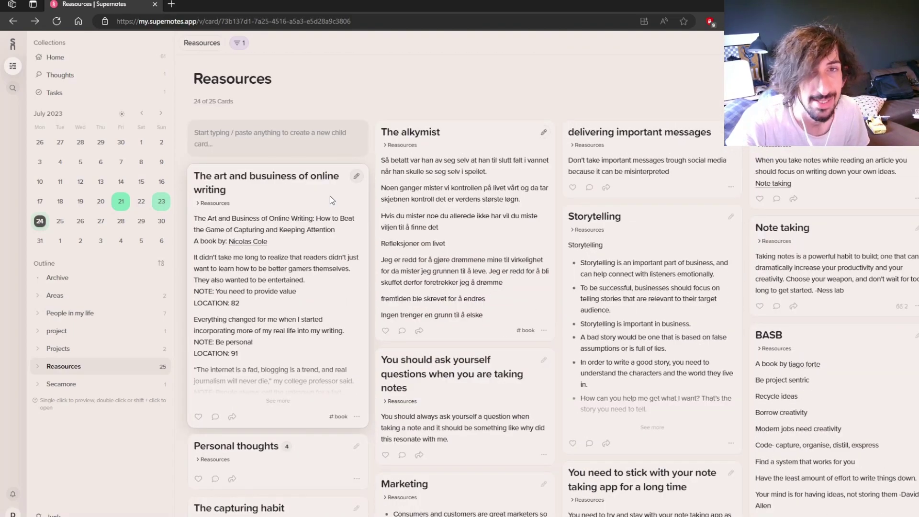
- Remove the "Not Archived in Parent" filter from Reasources and apply it again
click(242, 44)
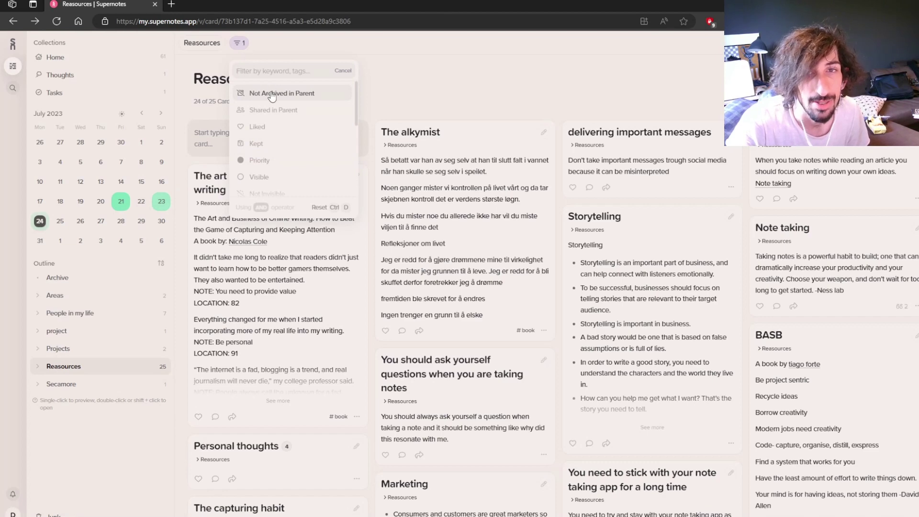
click(270, 94)
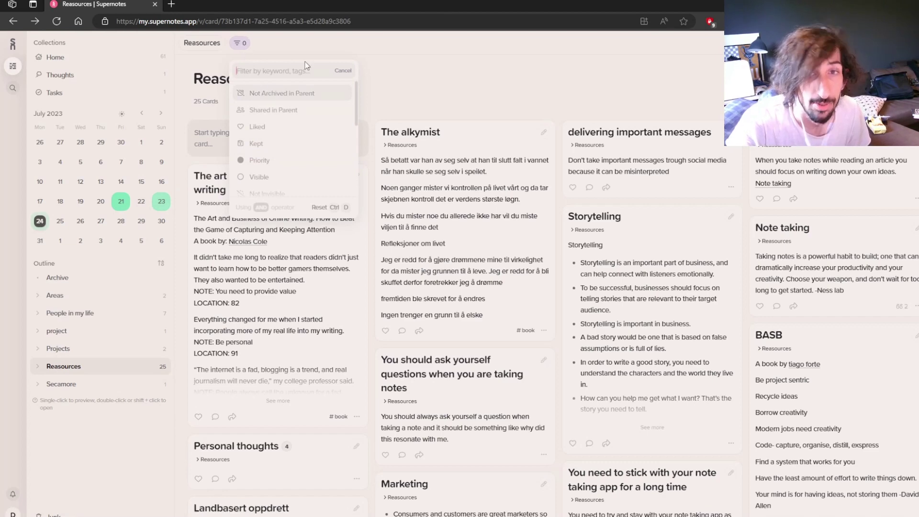
click(293, 61)
click(241, 42)
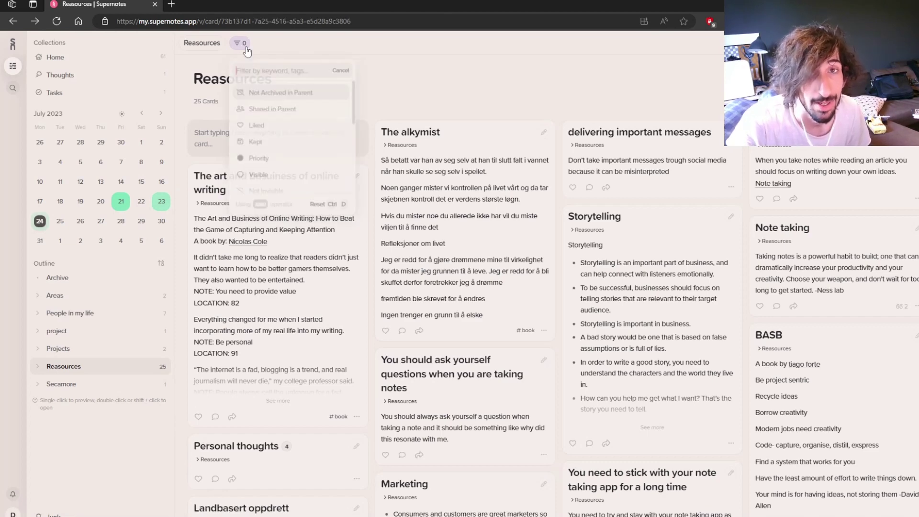
click(277, 94)
click(315, 39)
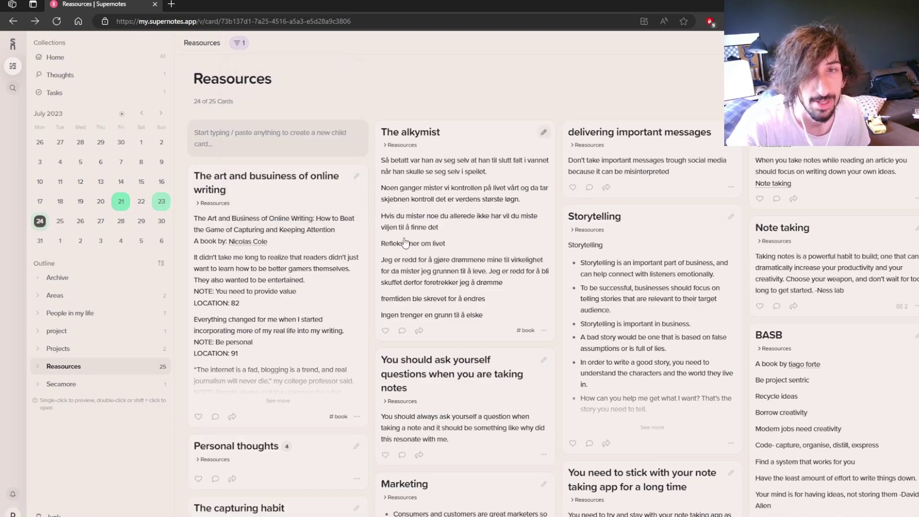
- Look through the filtered Reasources cards and remove the "Not Archived in Parent" filter
scroll(401, 220, down, 10)
scroll(402, 221, down, 7)
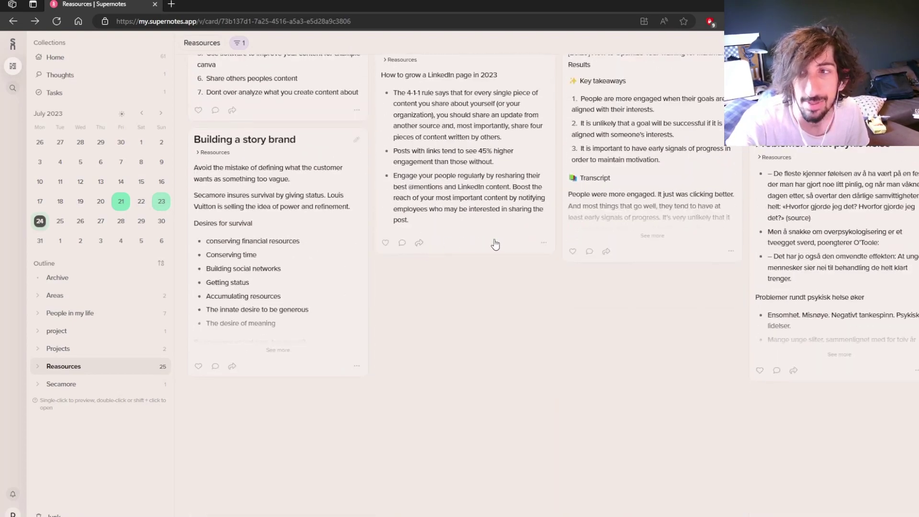
scroll(640, 305, up, 10)
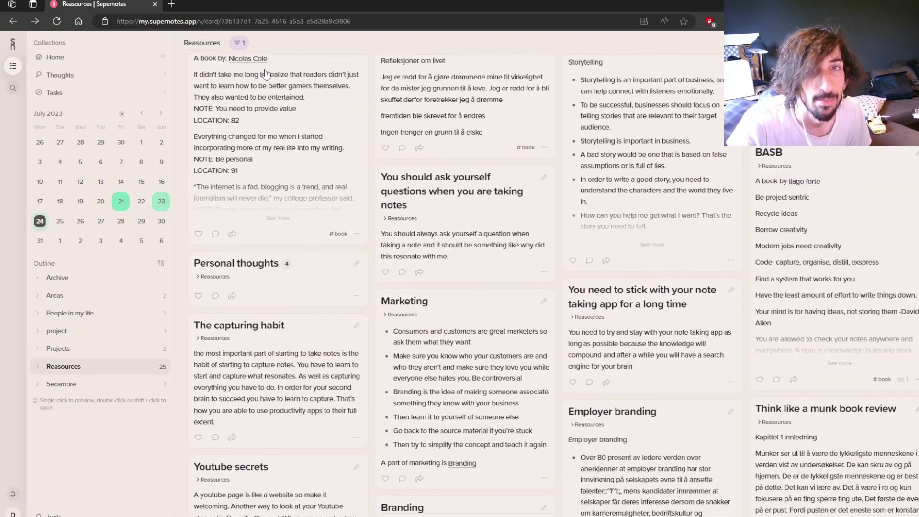
click(241, 43)
click(268, 93)
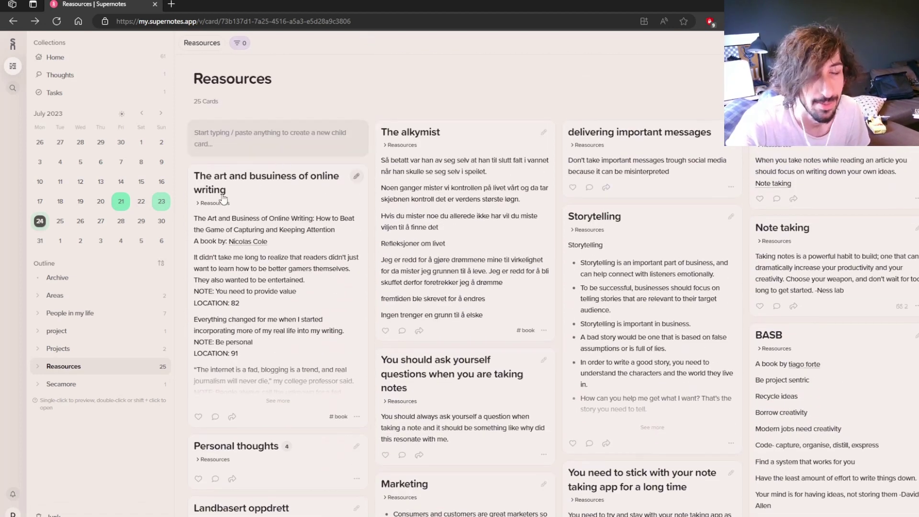
- Preview the parent card "Reasources", and look at the parent card choices while editing "The alkymist", without picking one
click(401, 144)
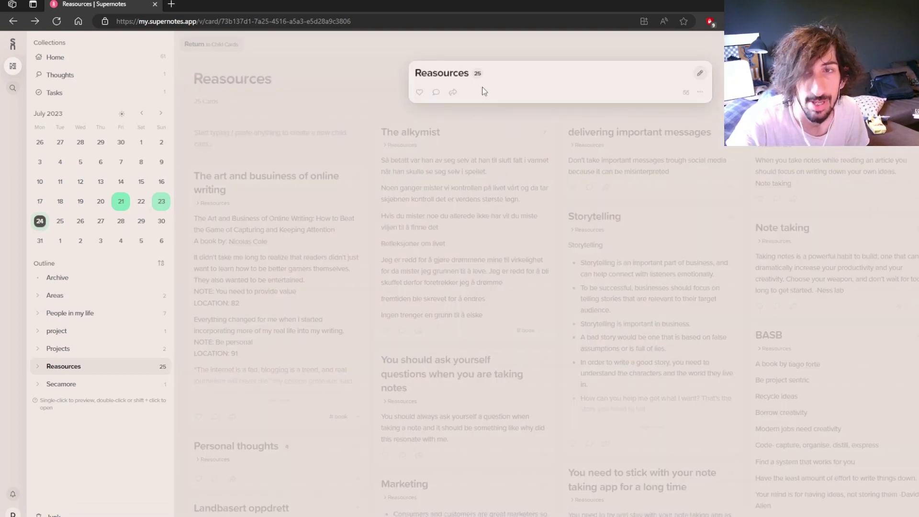
click(489, 54)
click(546, 134)
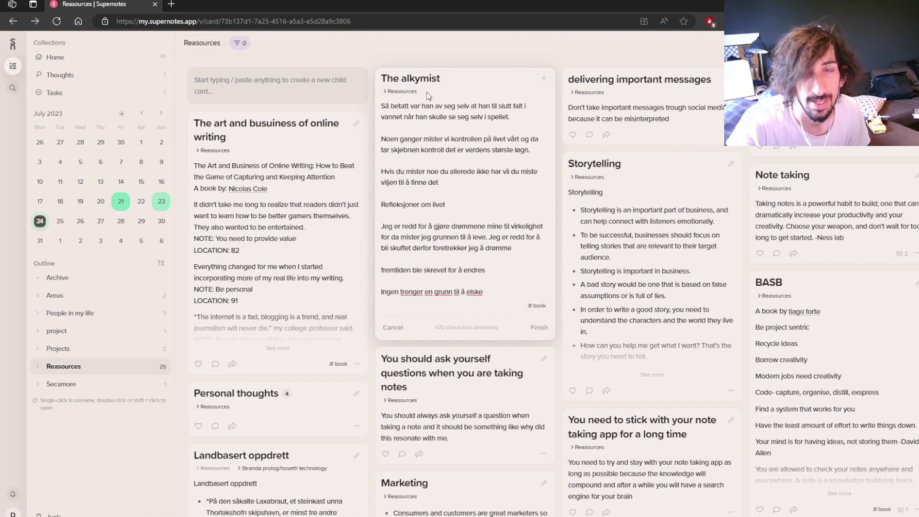
click(542, 79)
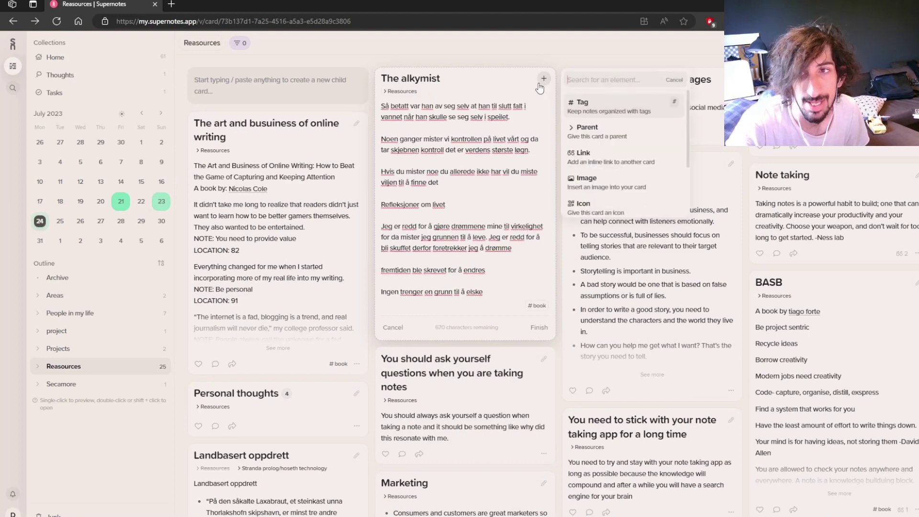
click(595, 133)
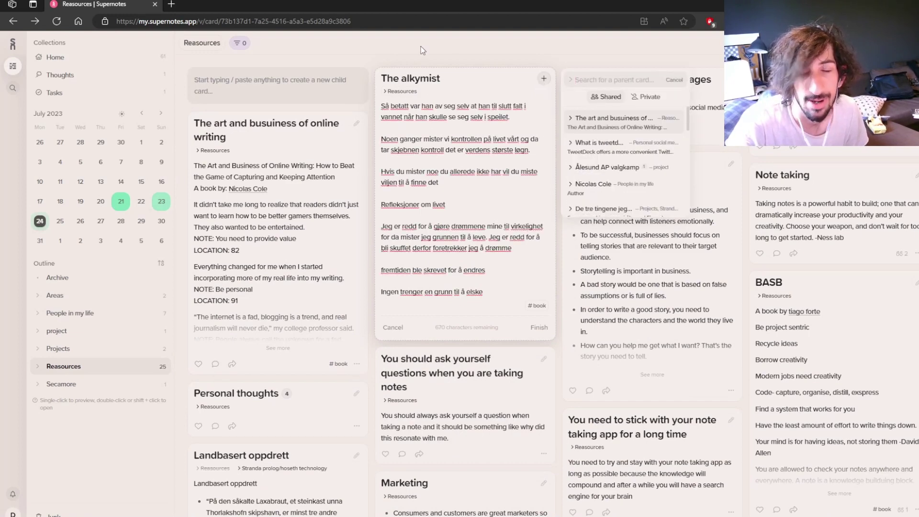
scroll(437, 49, up, 1)
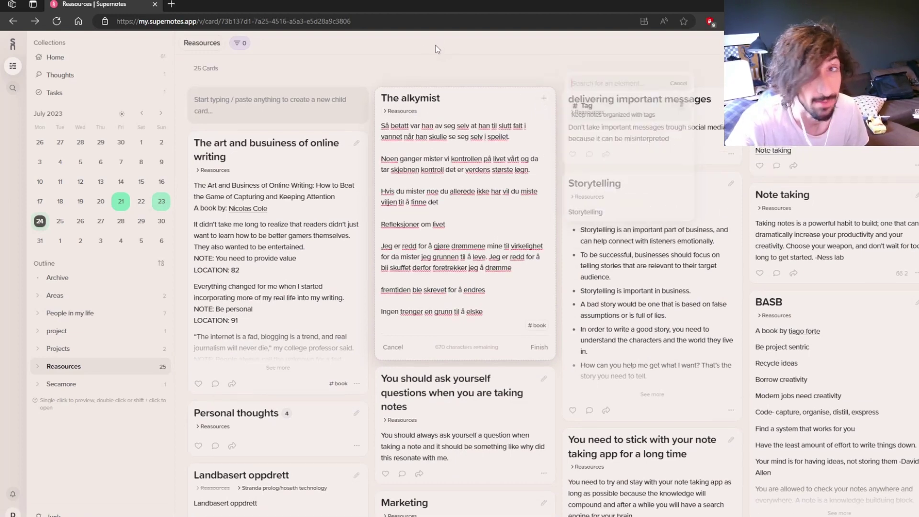
- Open the Home collection, browse its cards, and return to the start of the list
click(53, 62)
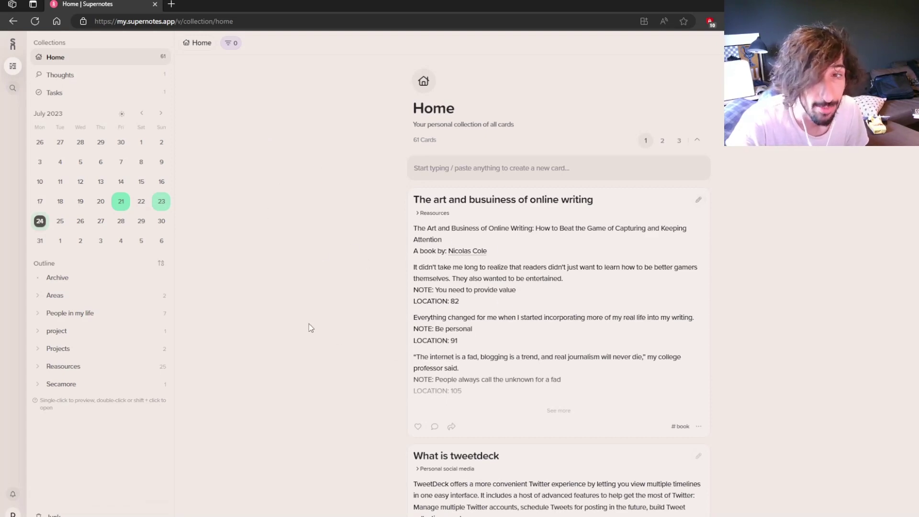
scroll(342, 263, down, 10)
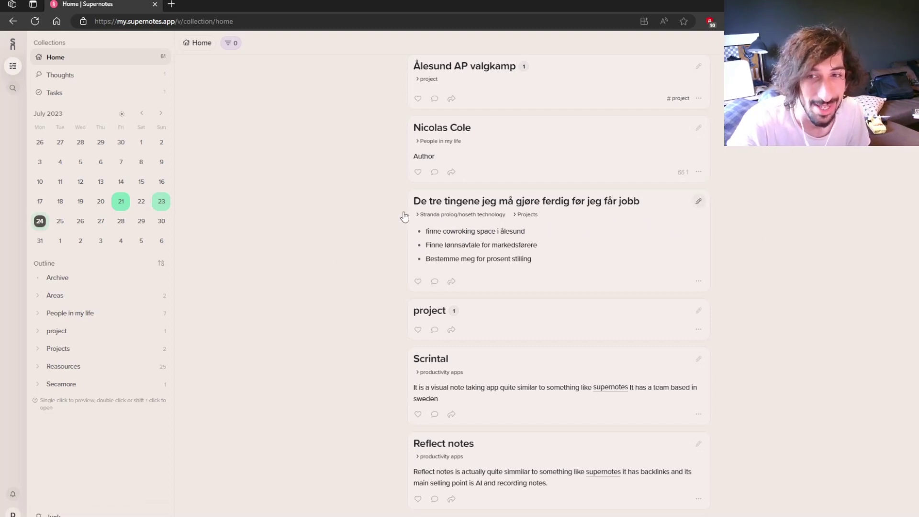
scroll(475, 300, down, 5)
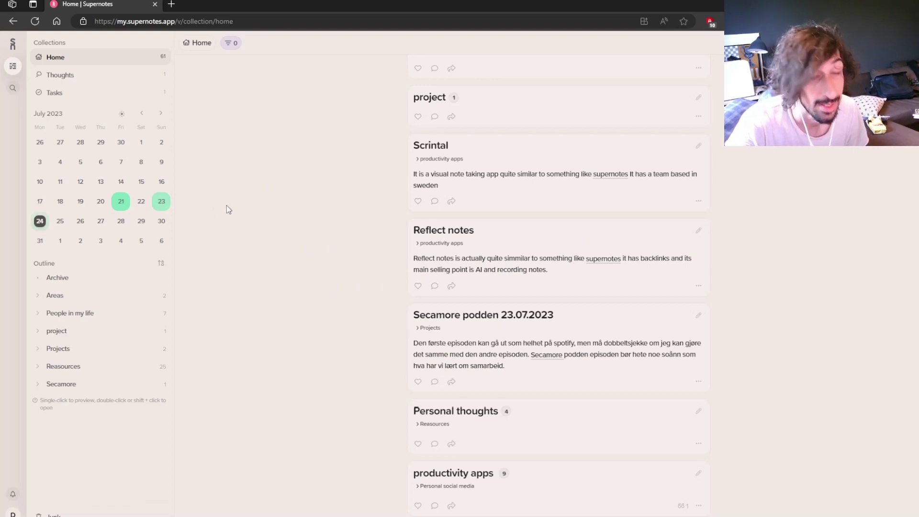
scroll(246, 220, up, 15)
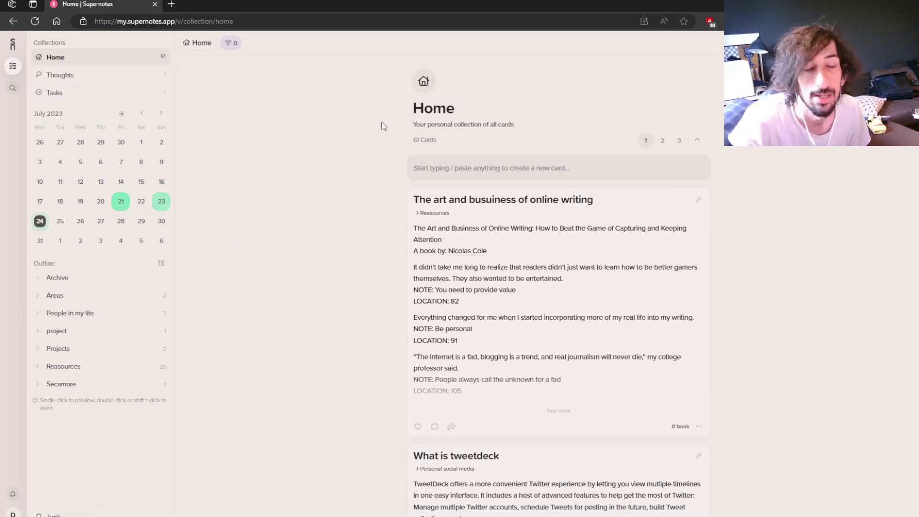
- View the daily cards for 21, 23 and 24 July in the calendar, ending with today's cards
click(121, 203)
click(162, 201)
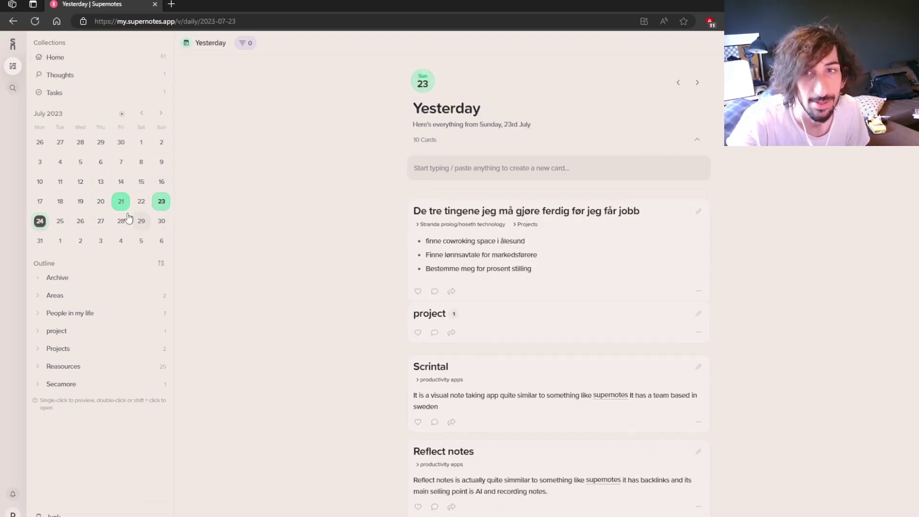
click(40, 224)
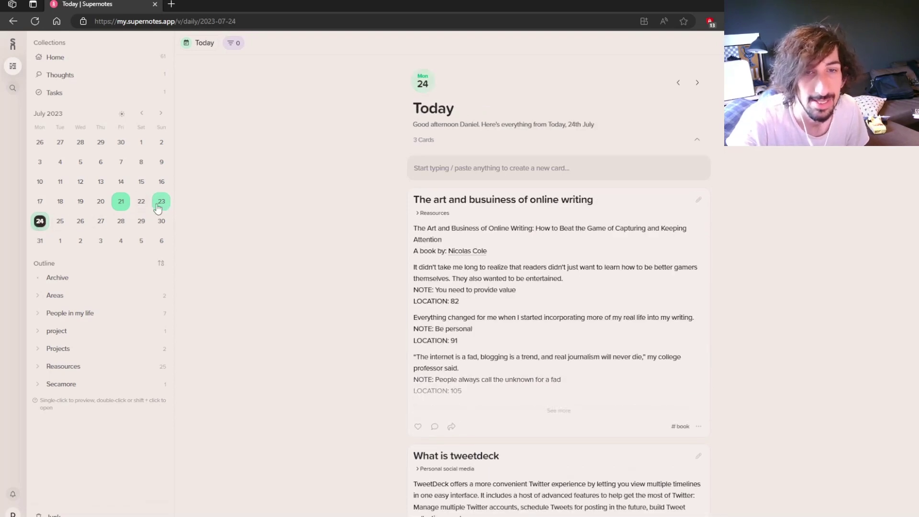
click(161, 215)
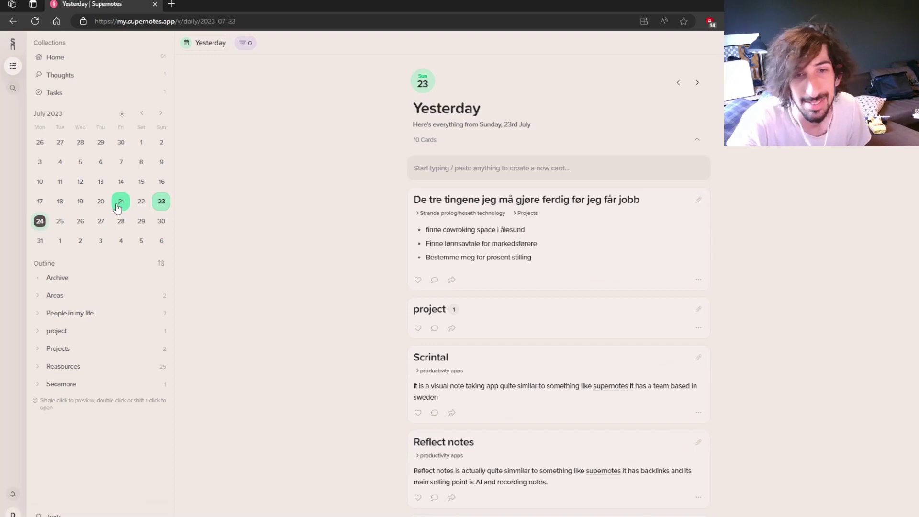
click(122, 114)
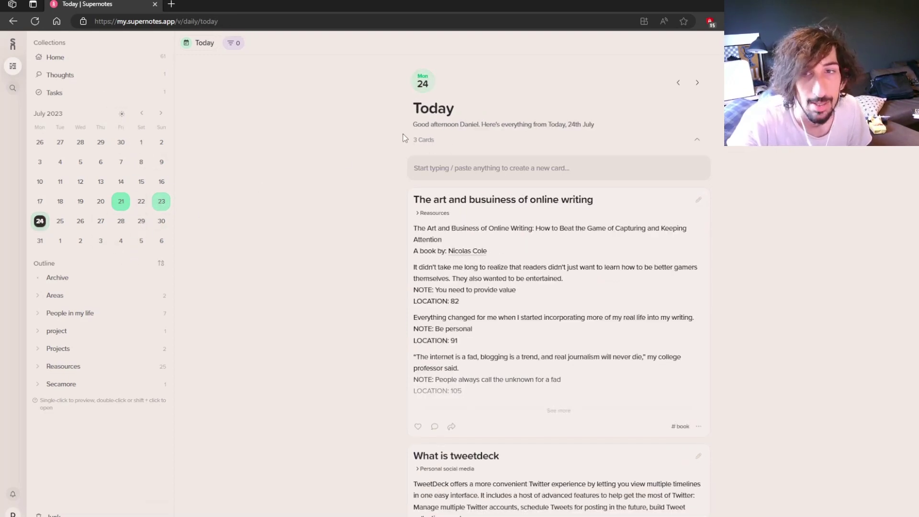
scroll(277, 125, down, 2)
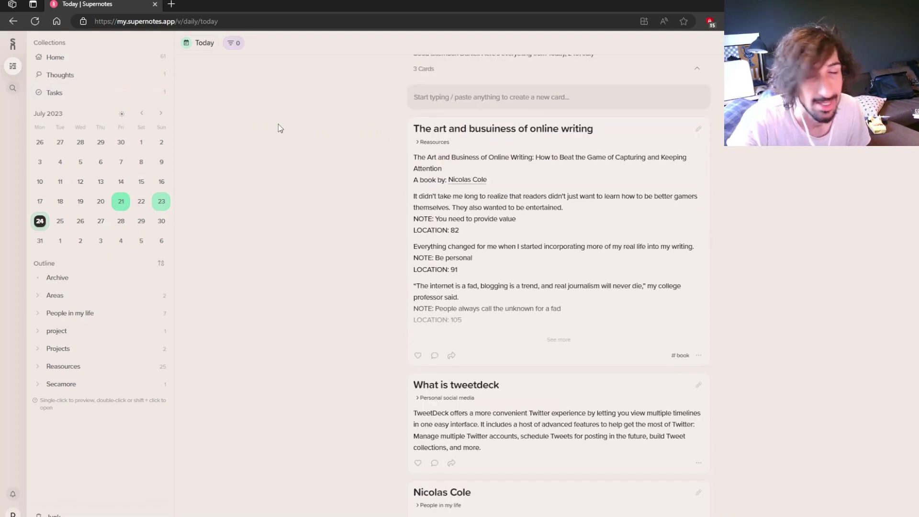
scroll(268, 120, up, 2)
- View the Home, Thoughts and Tasks collections in turn, ending on Home
click(84, 57)
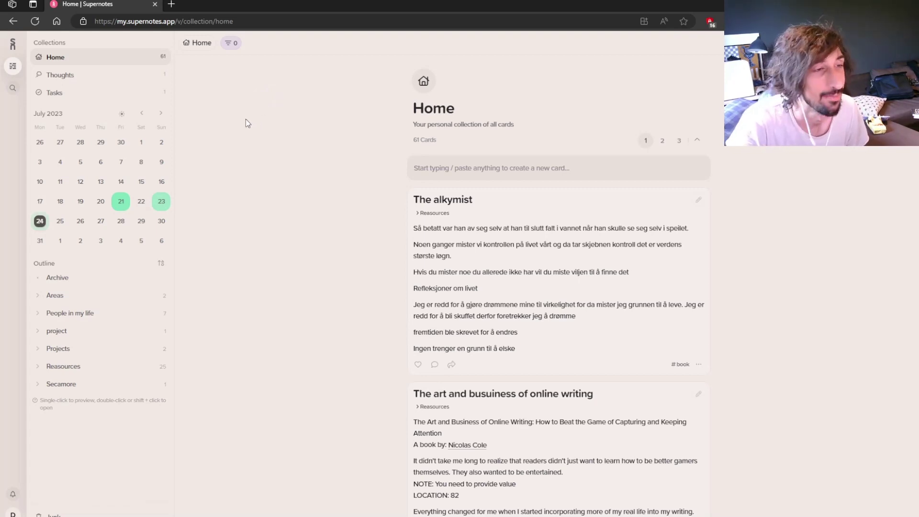
click(103, 75)
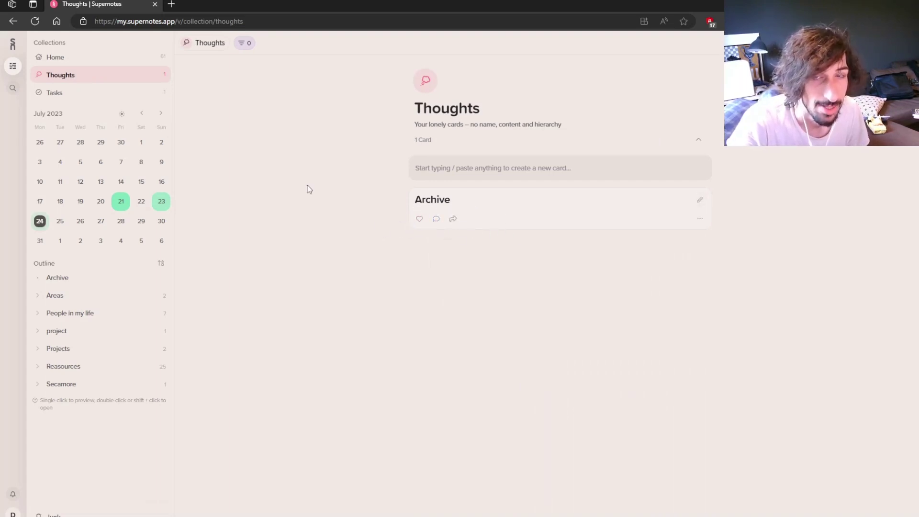
click(94, 61)
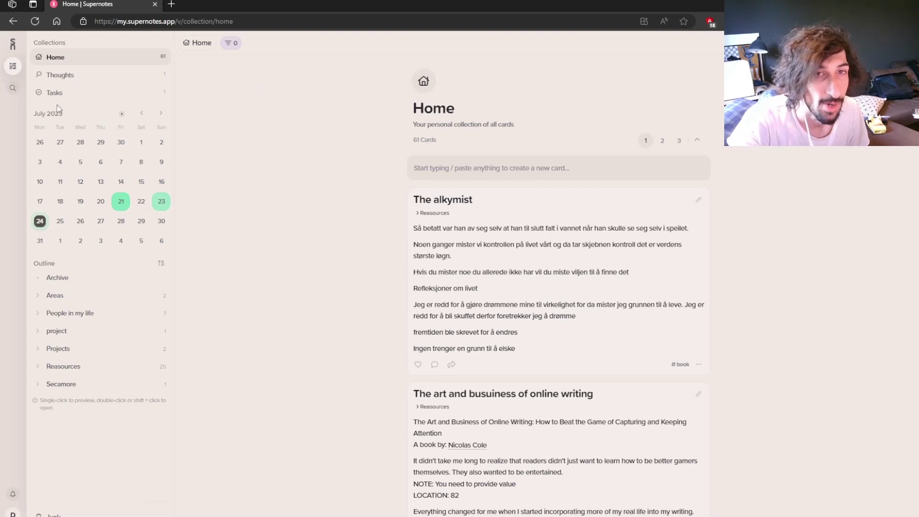
click(88, 94)
click(114, 76)
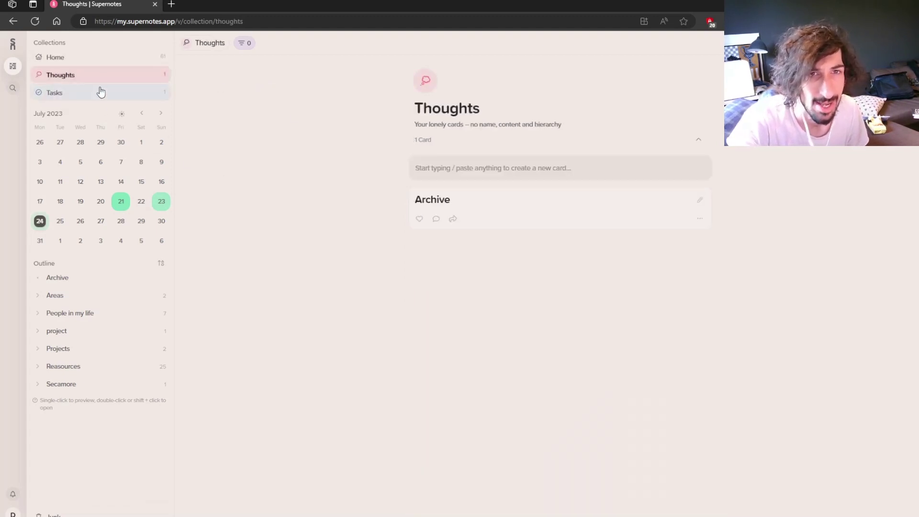
click(90, 58)
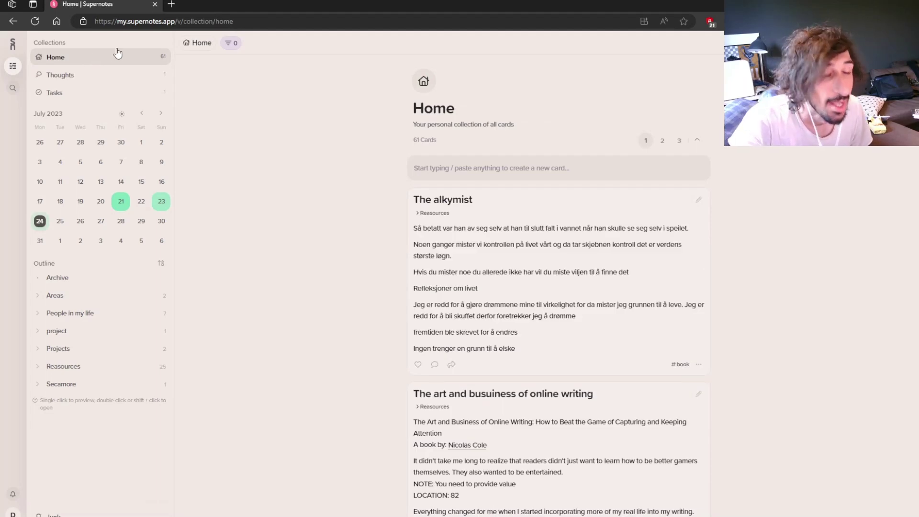